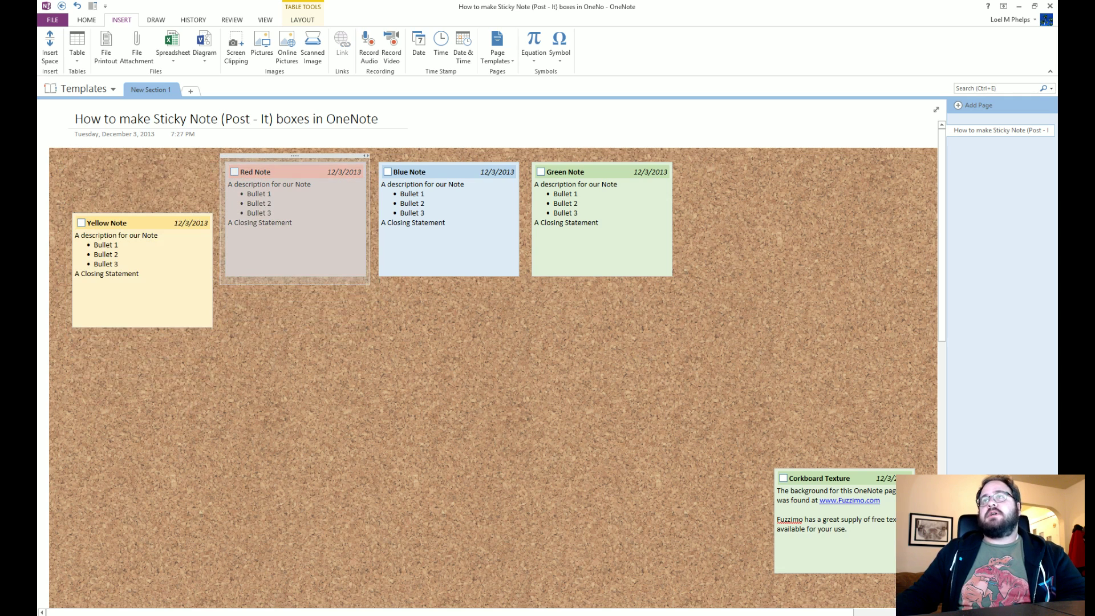
# - Arrange the yellow, red, blue and green notes in one evenly spaced row along the corkboard's upper edge
pyautogui.moveTo(459, 155); pyautogui.dragTo(509, 208)
pyautogui.moveTo(310, 155)
pyautogui.mouseDown()
pyautogui.moveTo(438, 181)
pyautogui.moveTo(327, 155)
pyautogui.mouseUp()
pyautogui.moveTo(463, 207); pyautogui.dragTo(422, 154)
pyautogui.moveTo(573, 157); pyautogui.dragTo(591, 155)
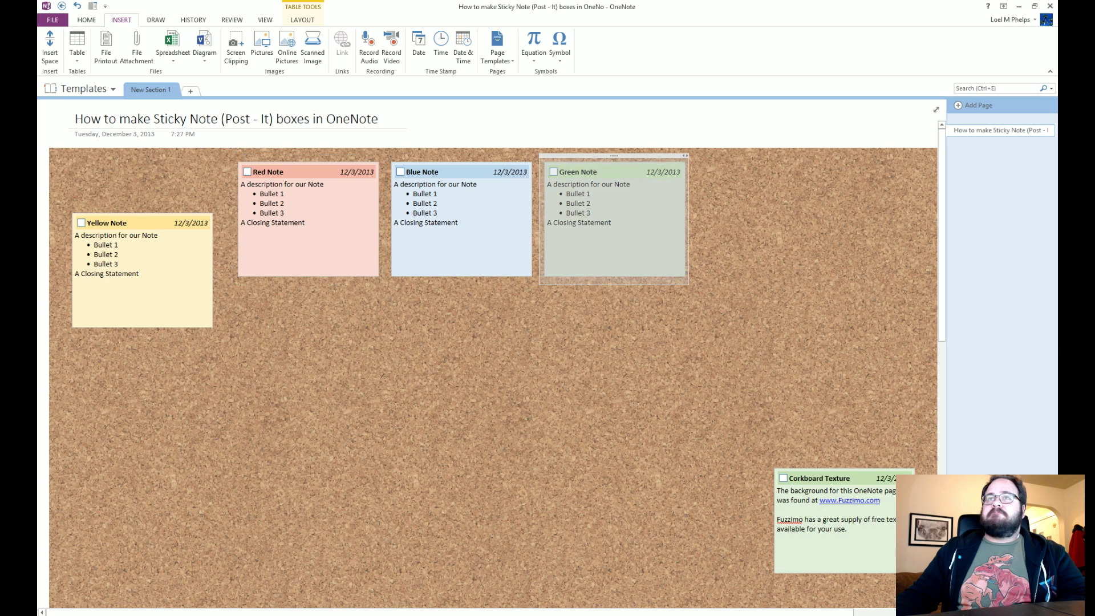
pyautogui.moveTo(176, 206); pyautogui.dragTo(188, 154)
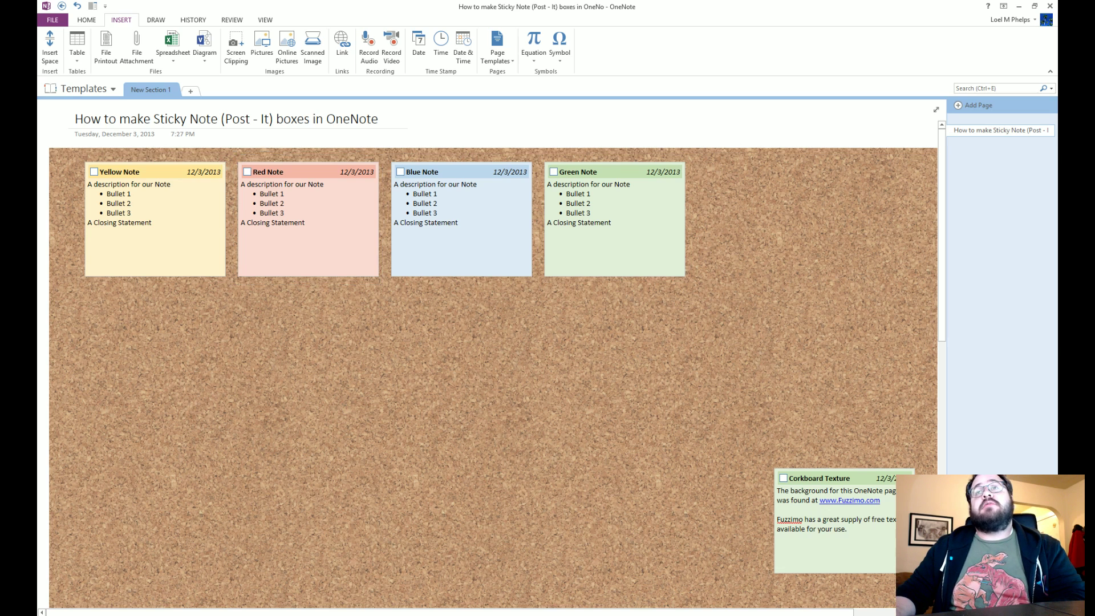
# - Insert a table with two columns and one row in the empty corkboard area, using the red note's header as reference
pyautogui.click(84, 62)
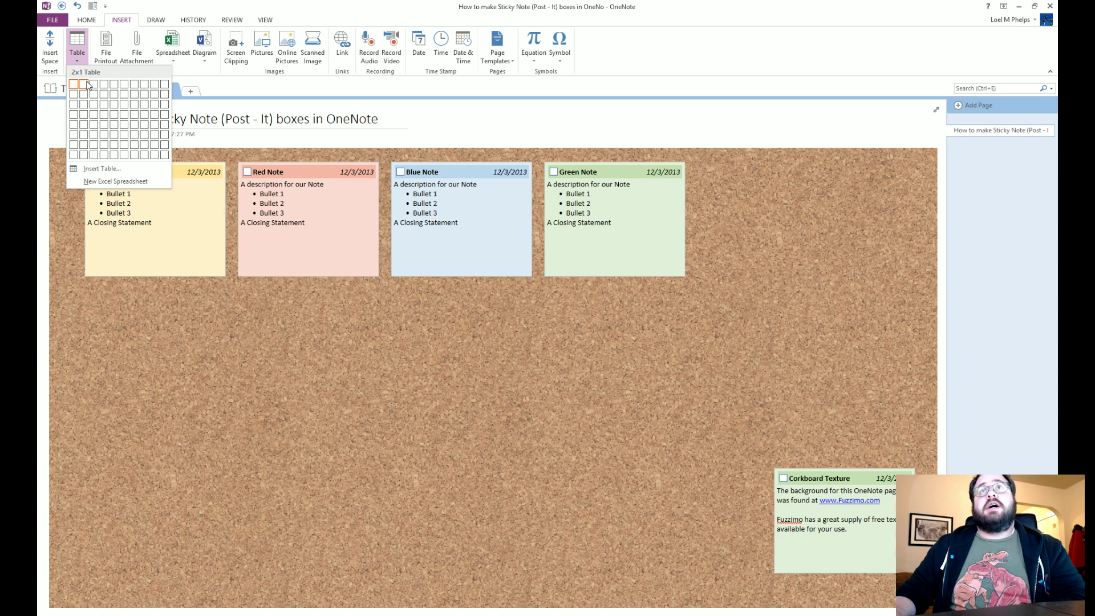
pyautogui.click(83, 84)
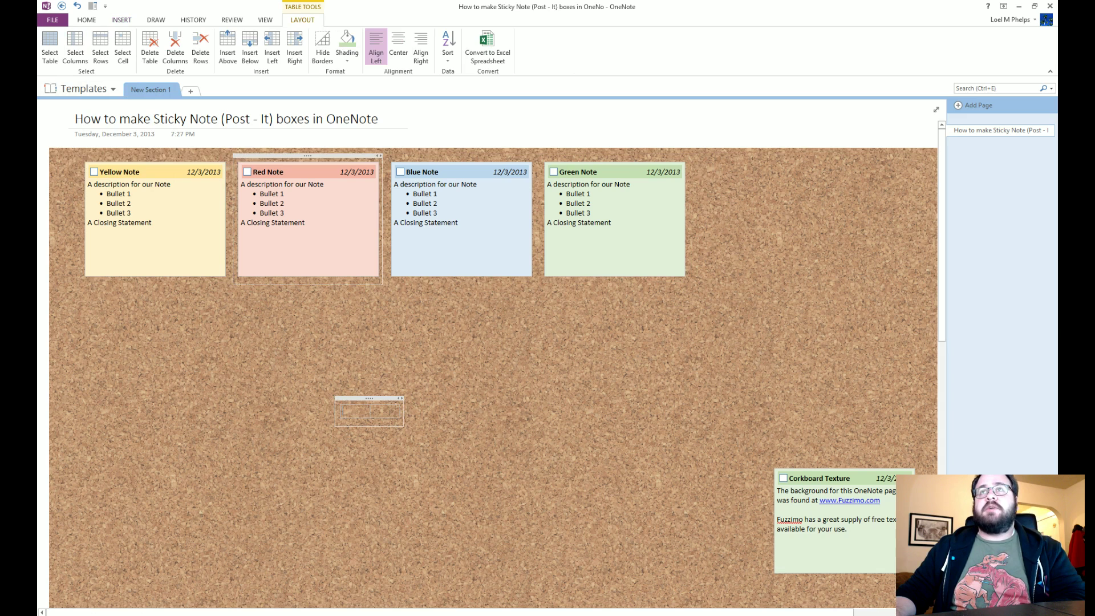
pyautogui.click(323, 48)
pyautogui.moveTo(260, 172); pyautogui.dragTo(252, 172)
pyautogui.moveTo(375, 171); pyautogui.dragTo(343, 171)
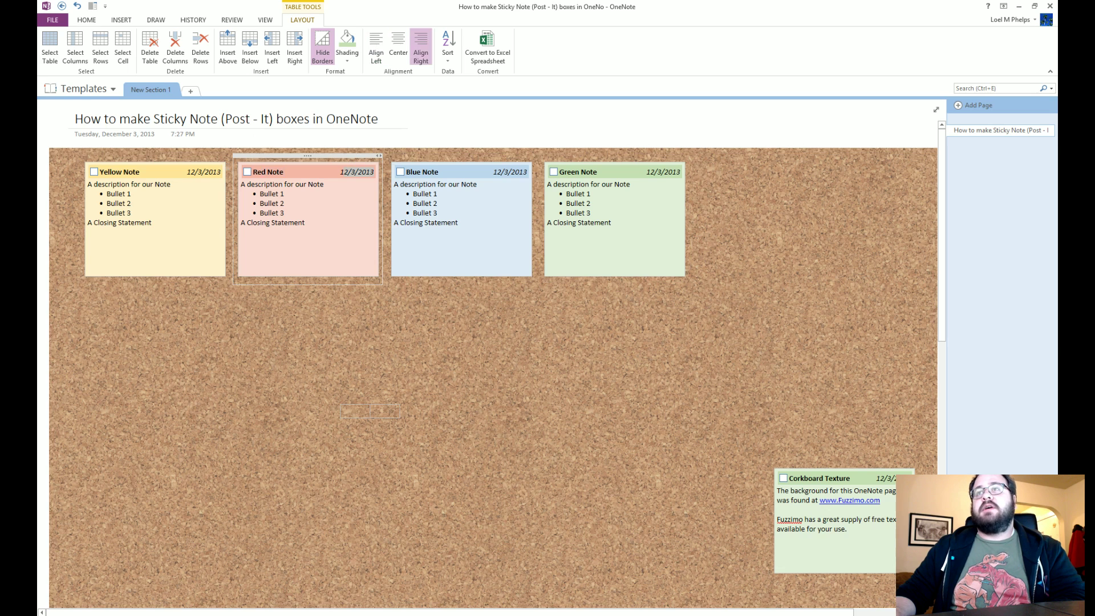
# - Add a To Do tag and the bold text "This is my Title" to the new table's first cell
pyautogui.click(370, 411)
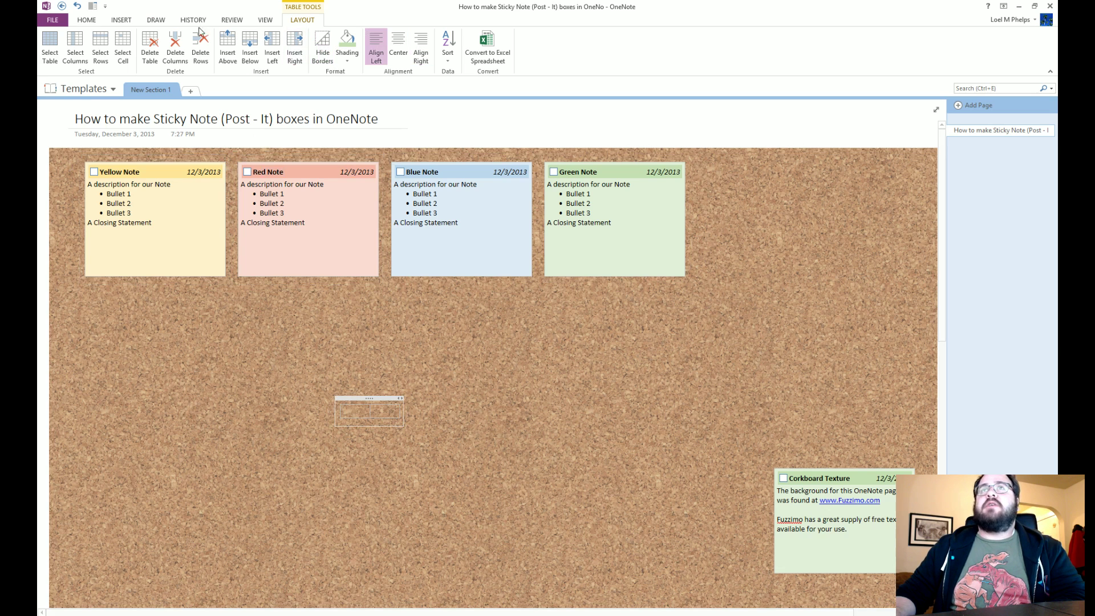
pyautogui.click(88, 20)
pyautogui.click(385, 35)
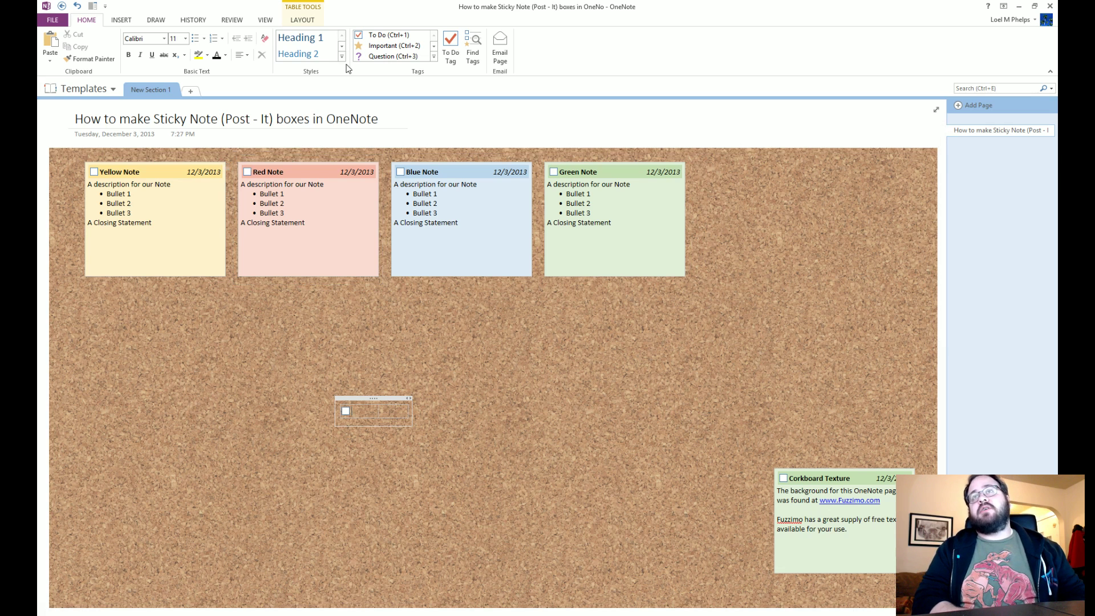
pyautogui.write('Thy')
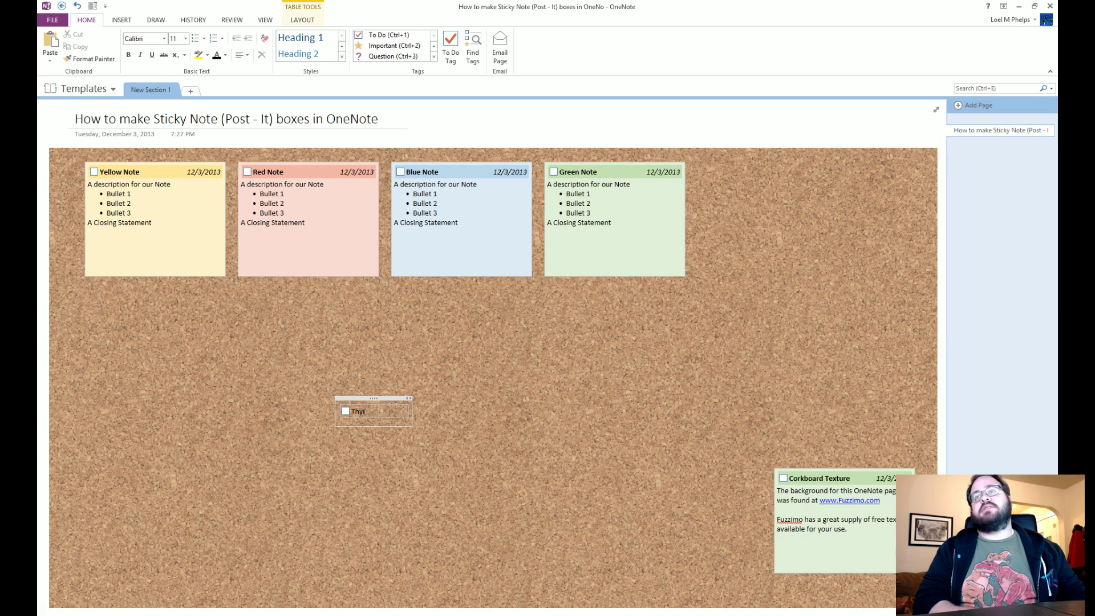
pyautogui.press('BackSpace')
pyautogui.press('BackSpace')
pyautogui.press('BackSpace')
pyautogui.hotkey('ctrl', 'b')
pyautogui.write('This is my Title')
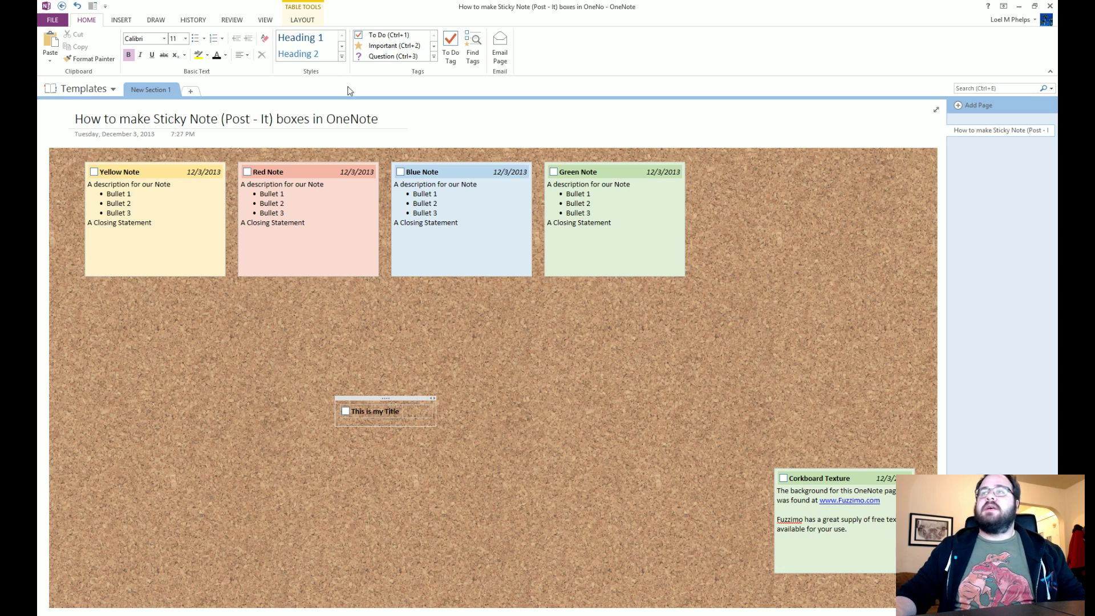
# - Insert the current date in the table's second cell and align it right
pyautogui.click(411, 411)
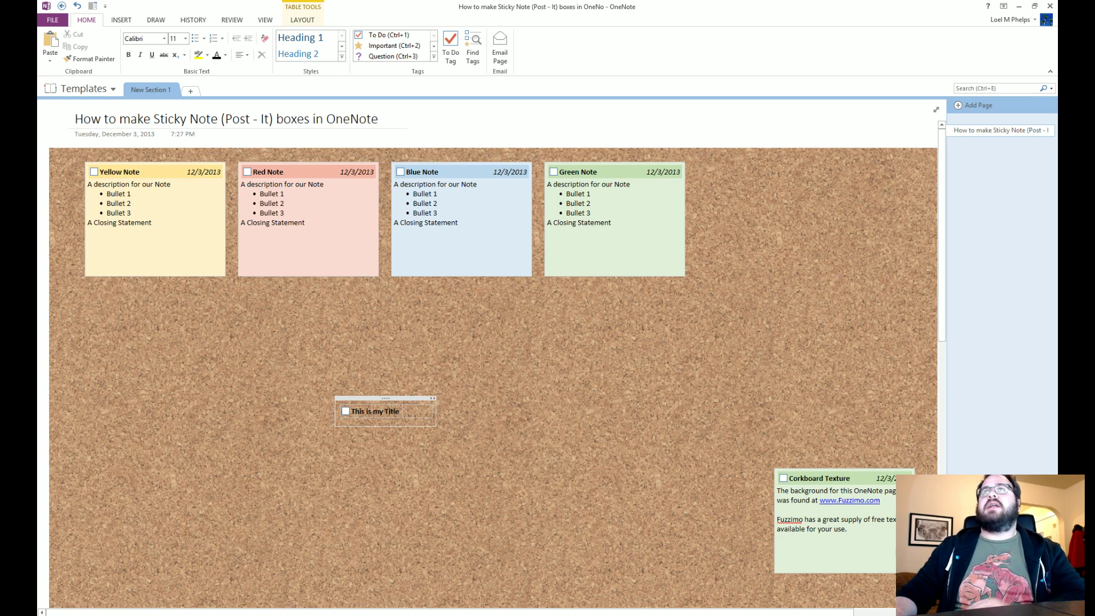
pyautogui.click(121, 21)
pyautogui.click(420, 48)
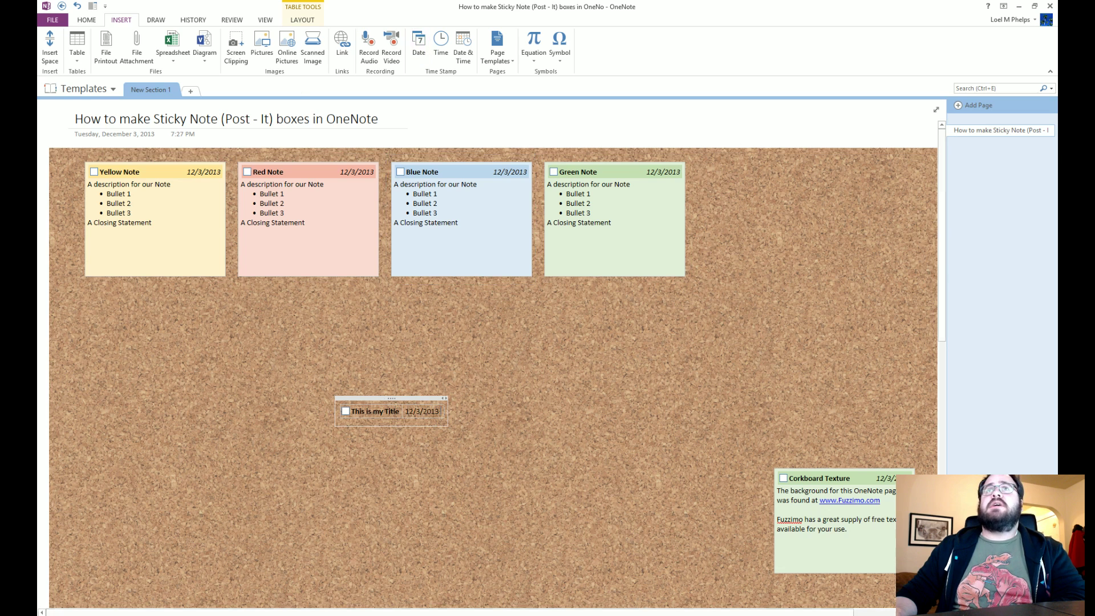
pyautogui.click(87, 20)
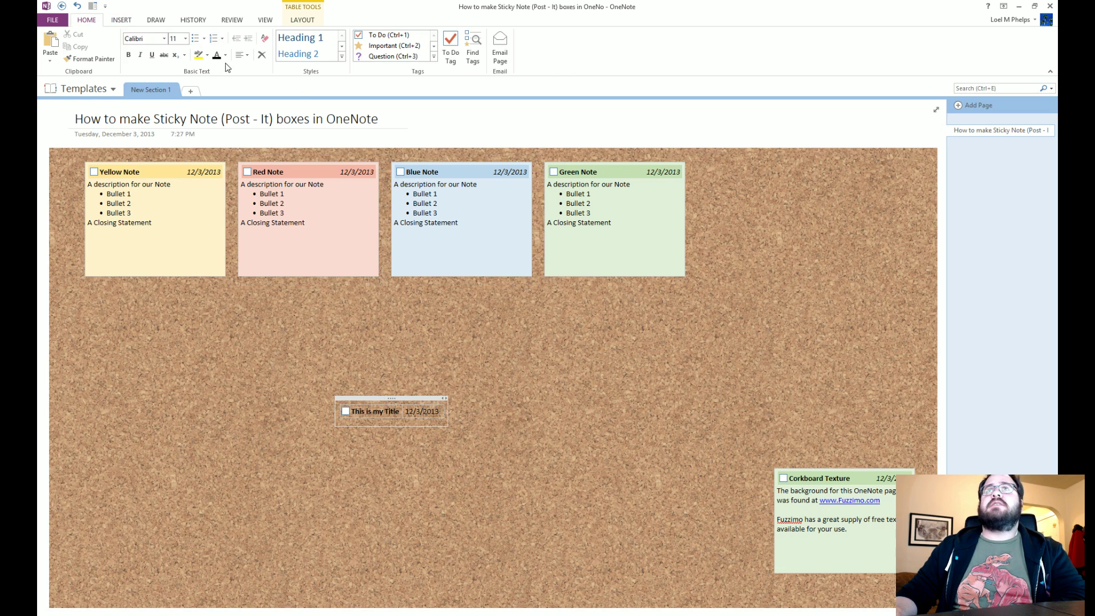
pyautogui.click(247, 55)
pyautogui.click(257, 91)
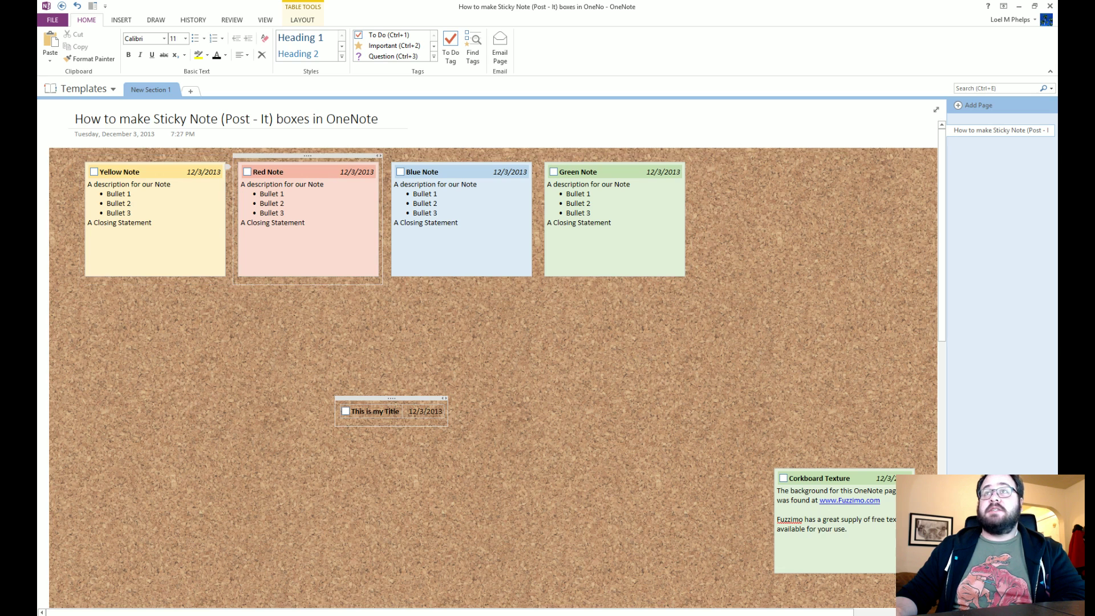
# - Move the title table directly under the blue note and widen its columns to match that note's width
pyautogui.moveTo(447, 411); pyautogui.dragTo(508, 291)
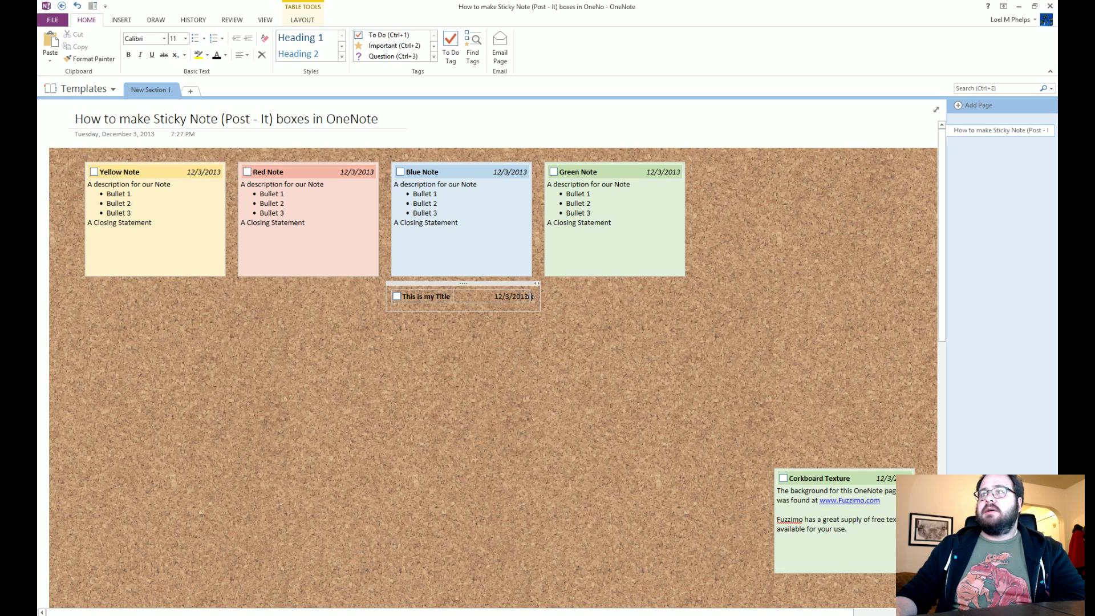
pyautogui.moveTo(454, 294); pyautogui.dragTo(483, 296)
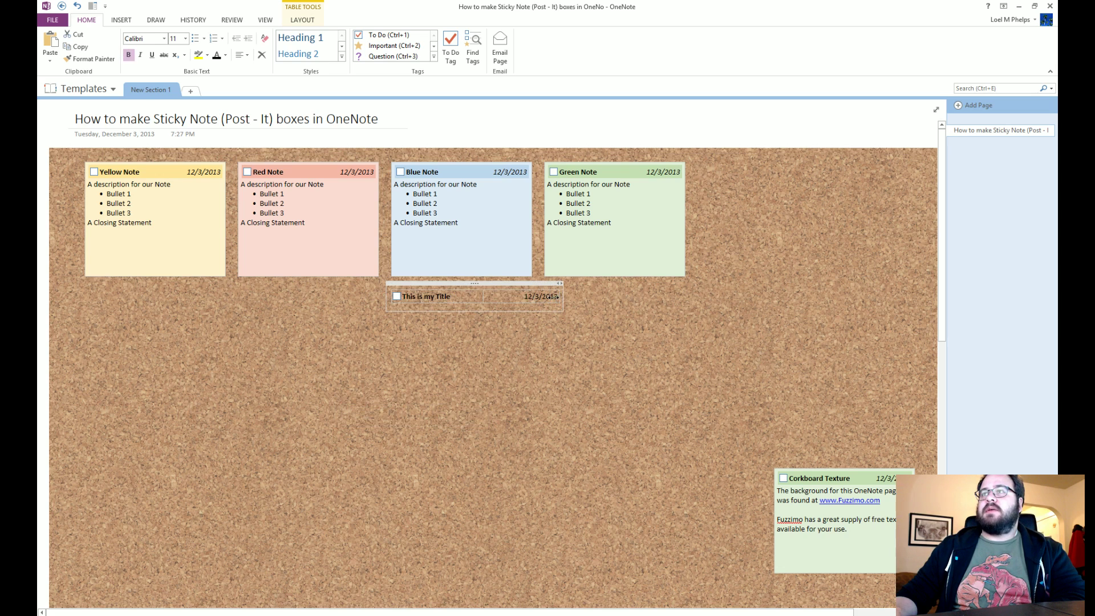
pyautogui.moveTo(559, 299); pyautogui.dragTo(531, 299)
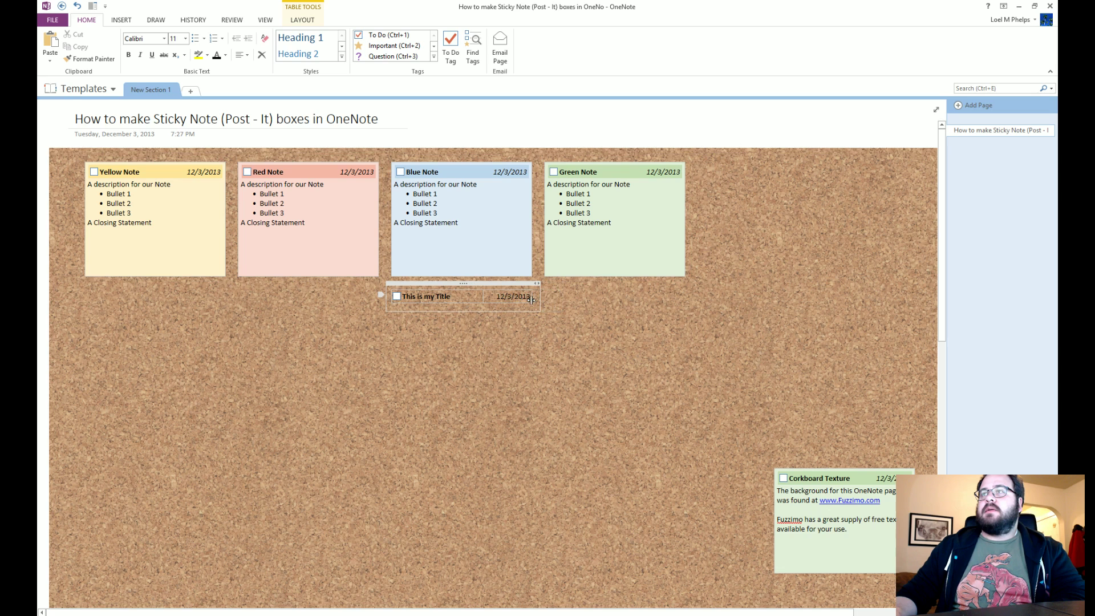
pyautogui.click(451, 296)
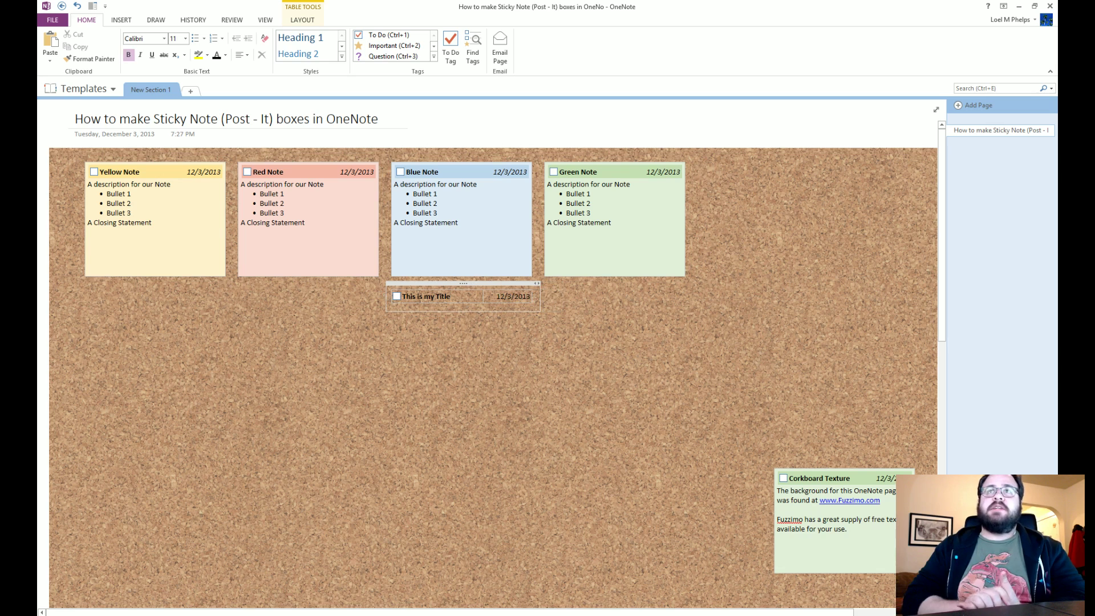
# - Add the line "A description for our Note" below the title table, following the yellow note's body text
pyautogui.moveTo(89, 184); pyautogui.dragTo(153, 223)
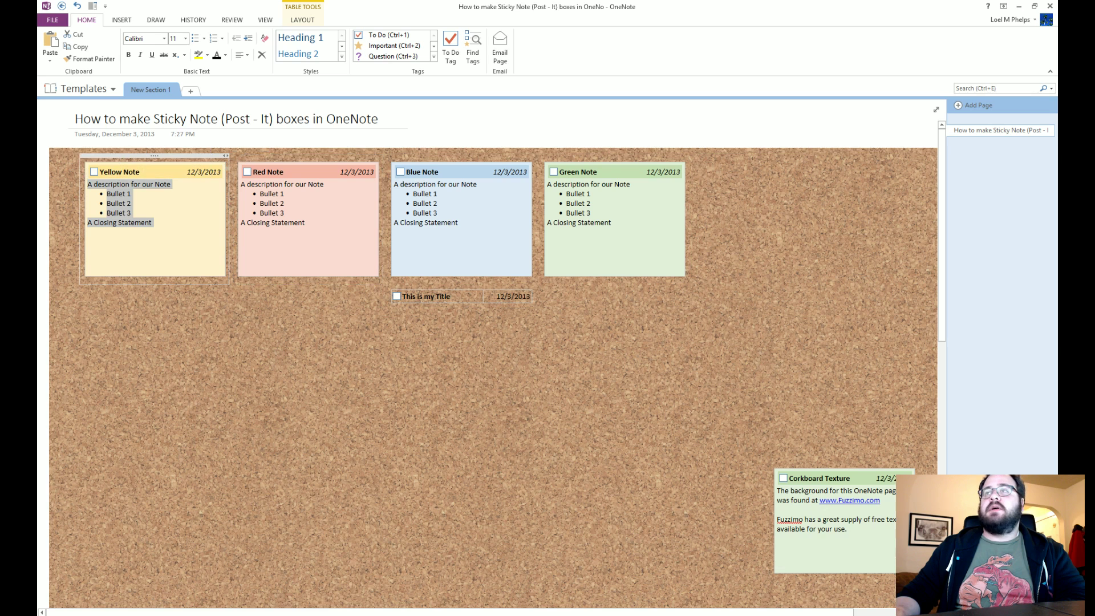
pyautogui.click(467, 297)
pyautogui.press('Down')
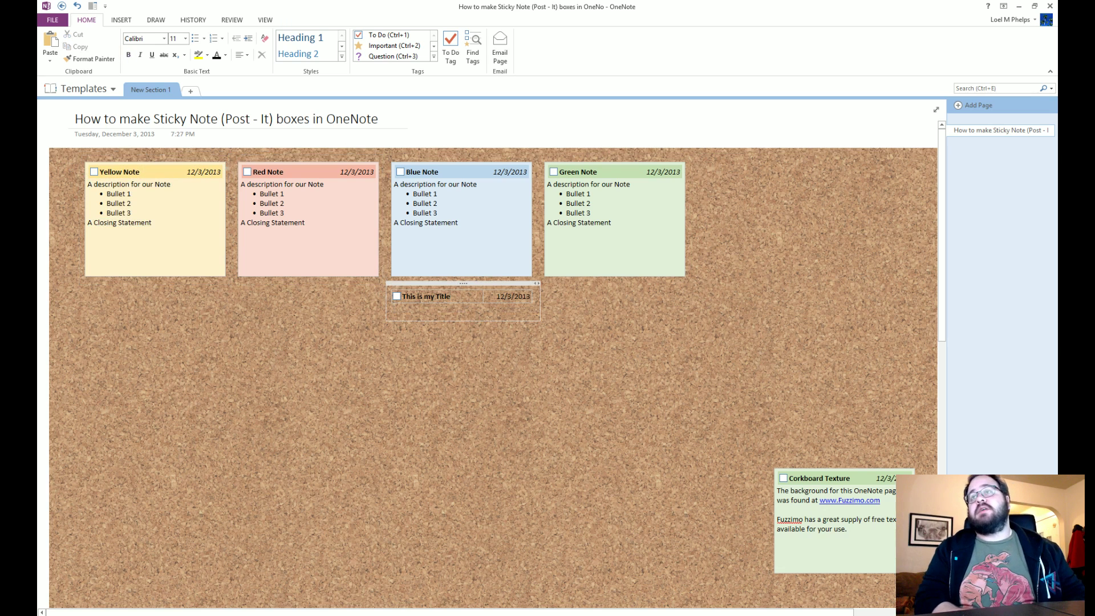
pyautogui.write('A description')
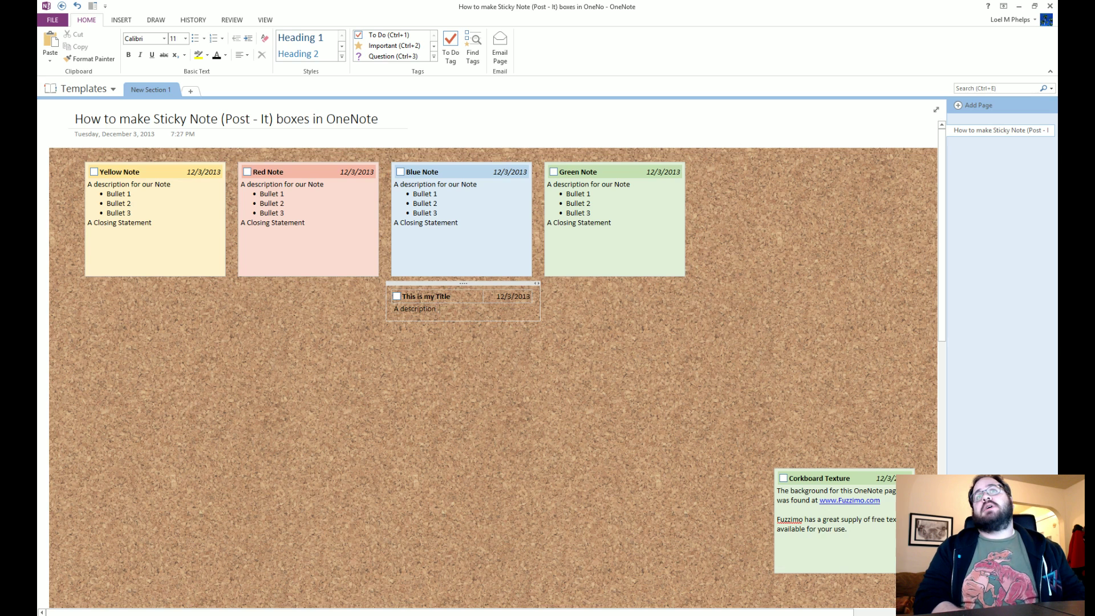
pyautogui.write(' for our Note')
pyautogui.press('Return')
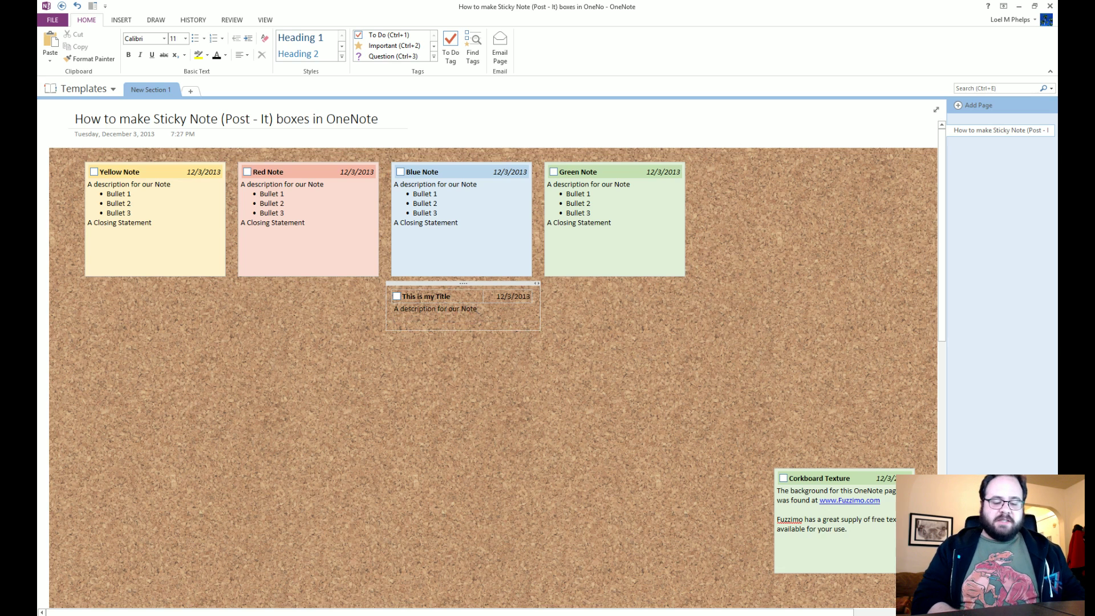
# - Add a bulleted list with Bullet 1, Bullet 2 and Bullet 3, followed by the unbulleted line "A closing statement"
pyautogui.hotkey('ctrl', '.')
pyautogui.write('Bullet 1')
pyautogui.press('Return')
pyautogui.write('Bullet 2')
pyautogui.press('Return')
pyautogui.write('Bullet 3')
pyautogui.press('Return')
pyautogui.write('A')
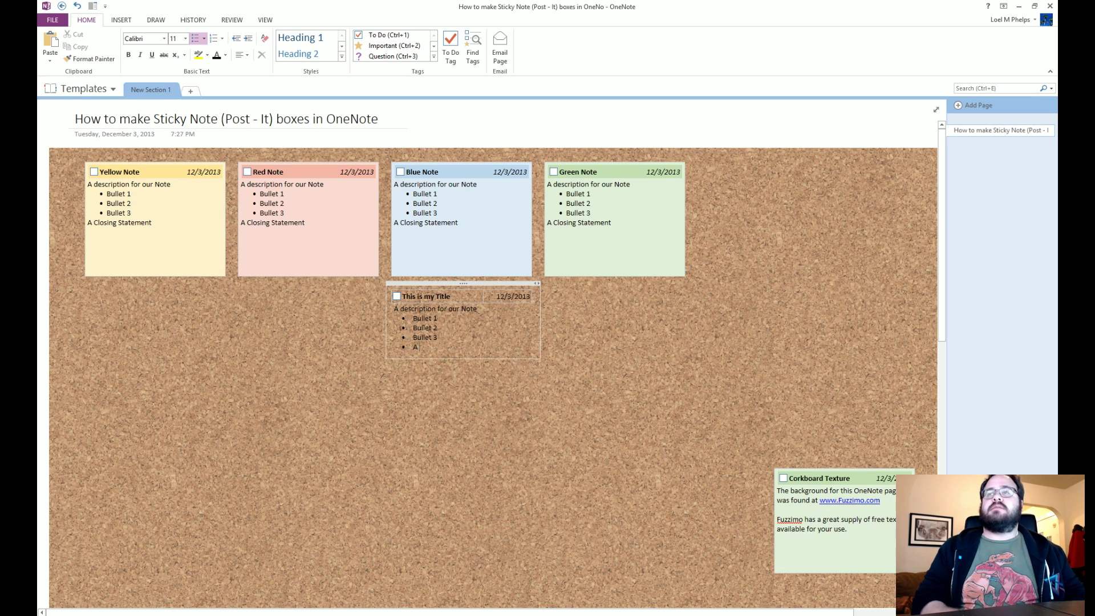
pyautogui.hotkey('shift', 'Tab')
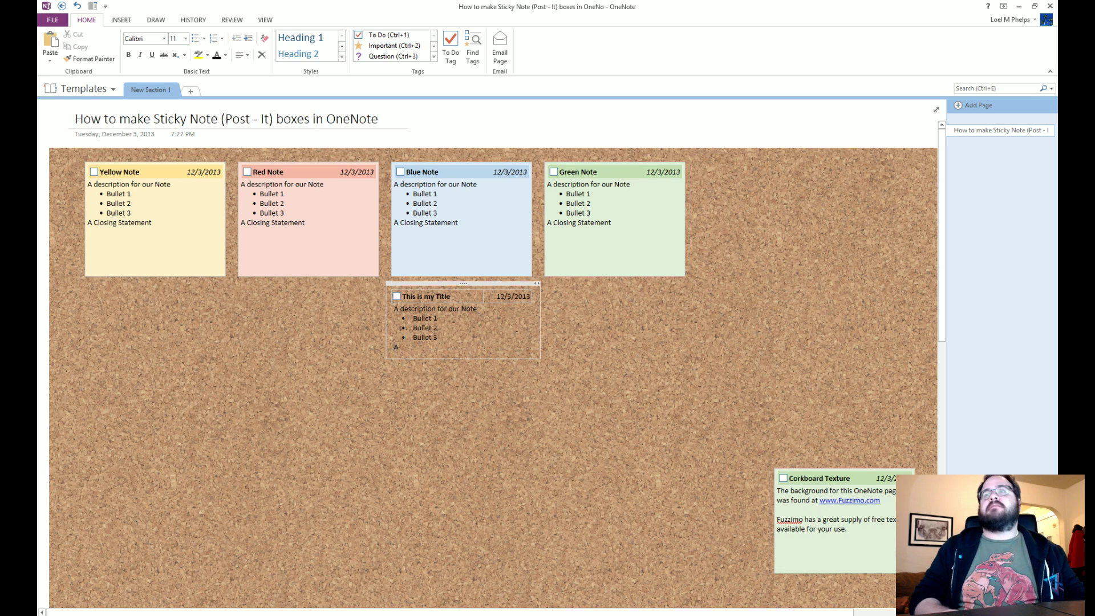
pyautogui.write('closing statement')
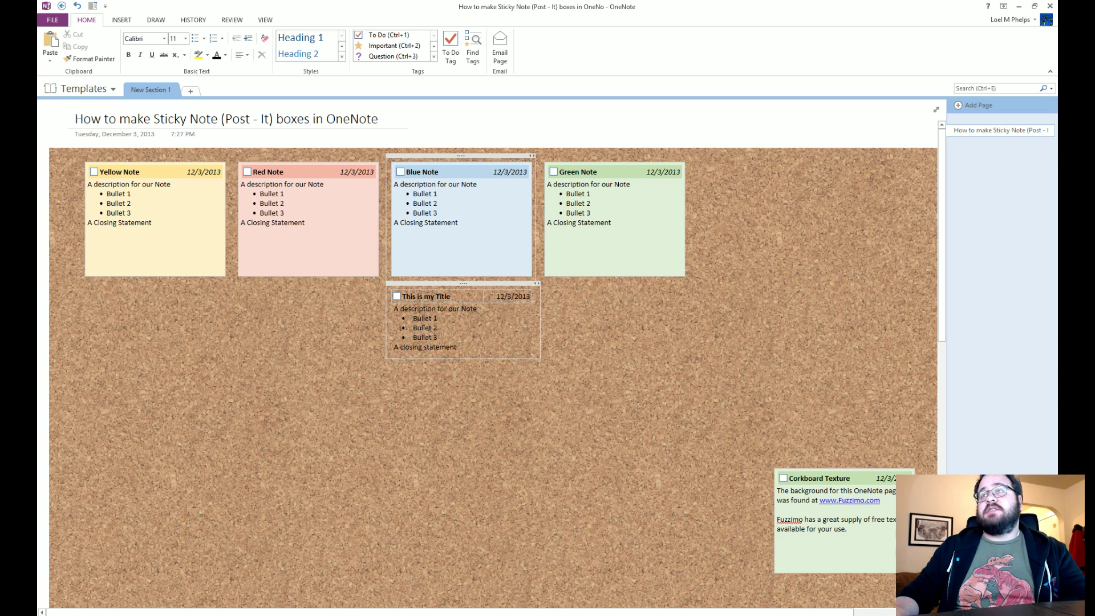
# - Move the new note to open corkboard space and wrap its entire content in a table with 1 column and 1 row
pyautogui.moveTo(492, 290); pyautogui.dragTo(406, 324)
pyautogui.moveTo(409, 390); pyautogui.dragTo(345, 337)
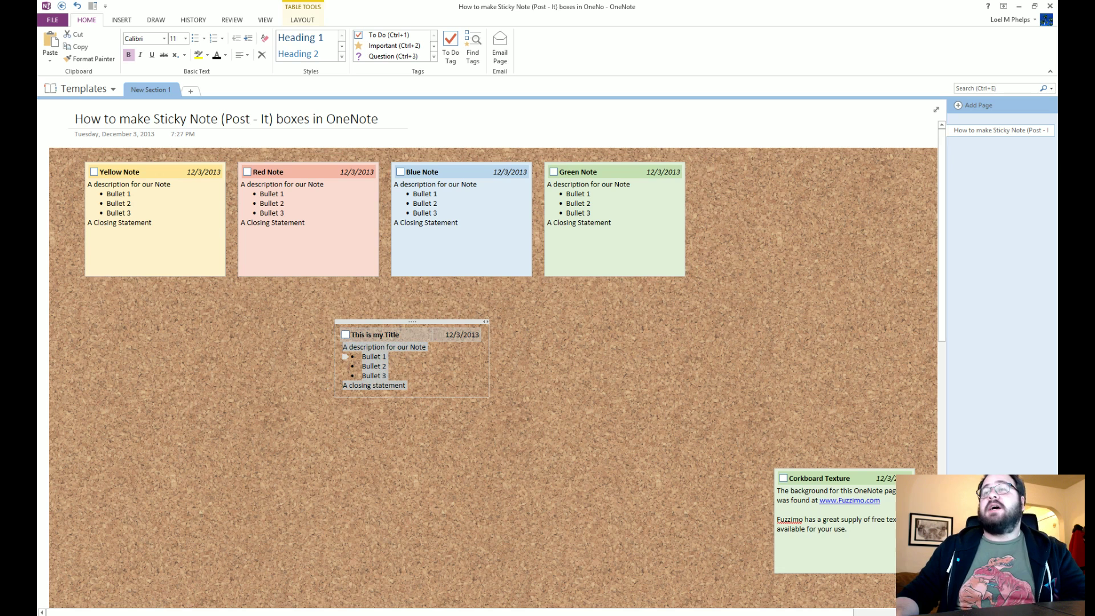
pyautogui.rightClick(414, 379)
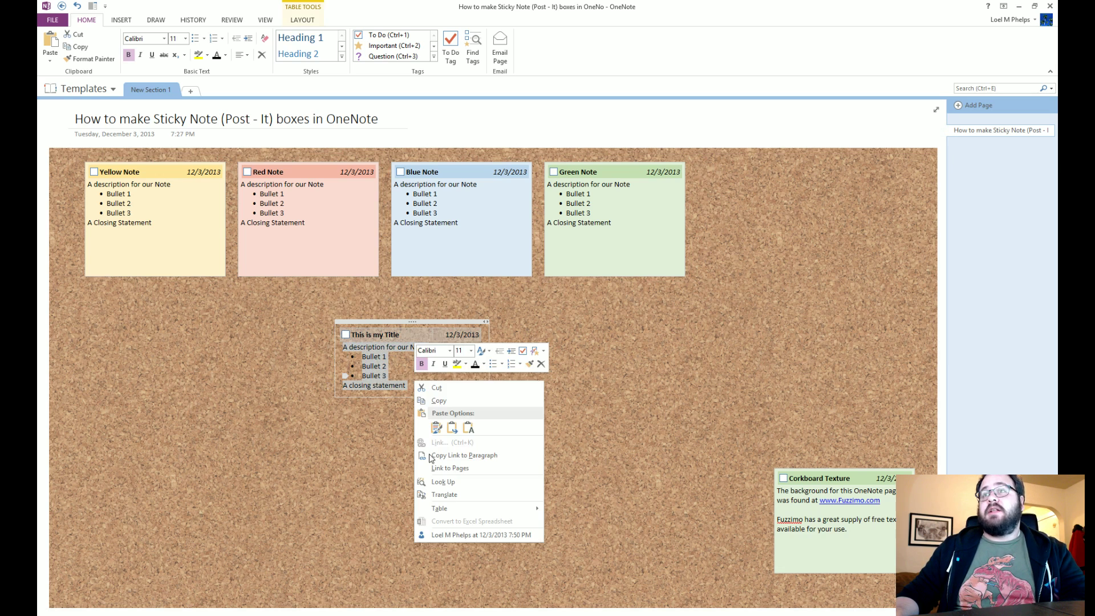
pyautogui.moveTo(516, 515)
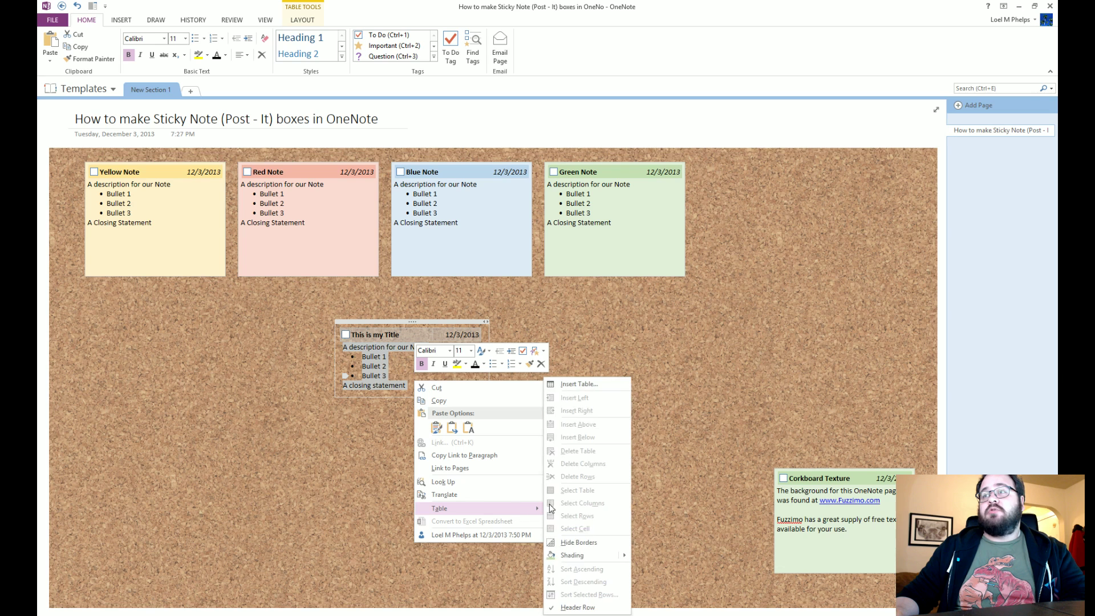
pyautogui.click(570, 383)
pyautogui.moveTo(530, 274)
pyautogui.mouseDown()
pyautogui.moveTo(496, 320)
pyautogui.moveTo(528, 289)
pyautogui.mouseUp()
pyautogui.write('1')
pyautogui.press('Tab')
pyautogui.write('1')
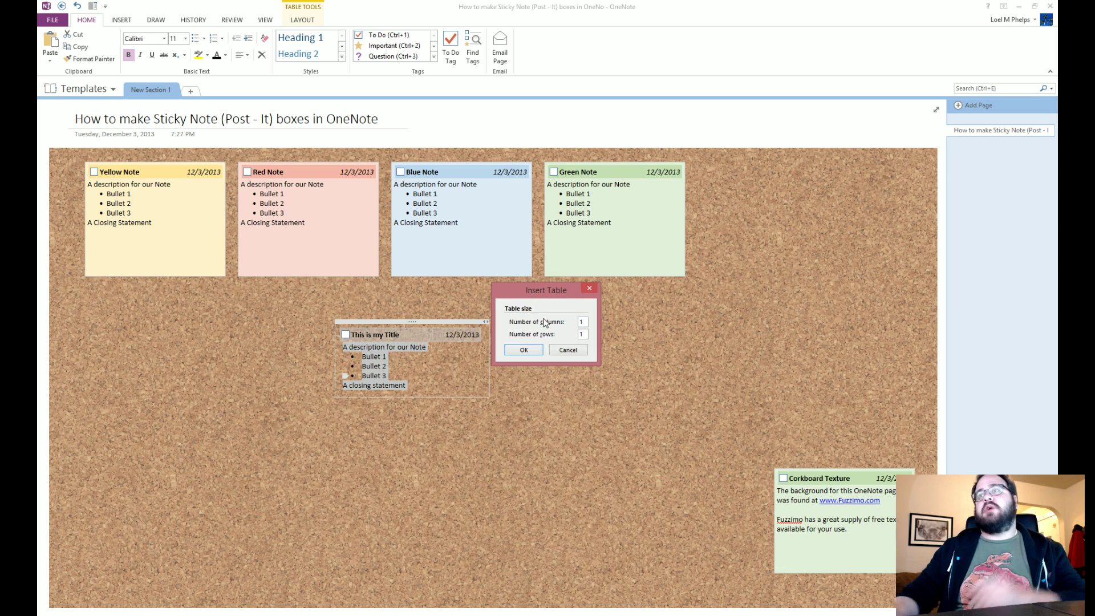
pyautogui.click(523, 350)
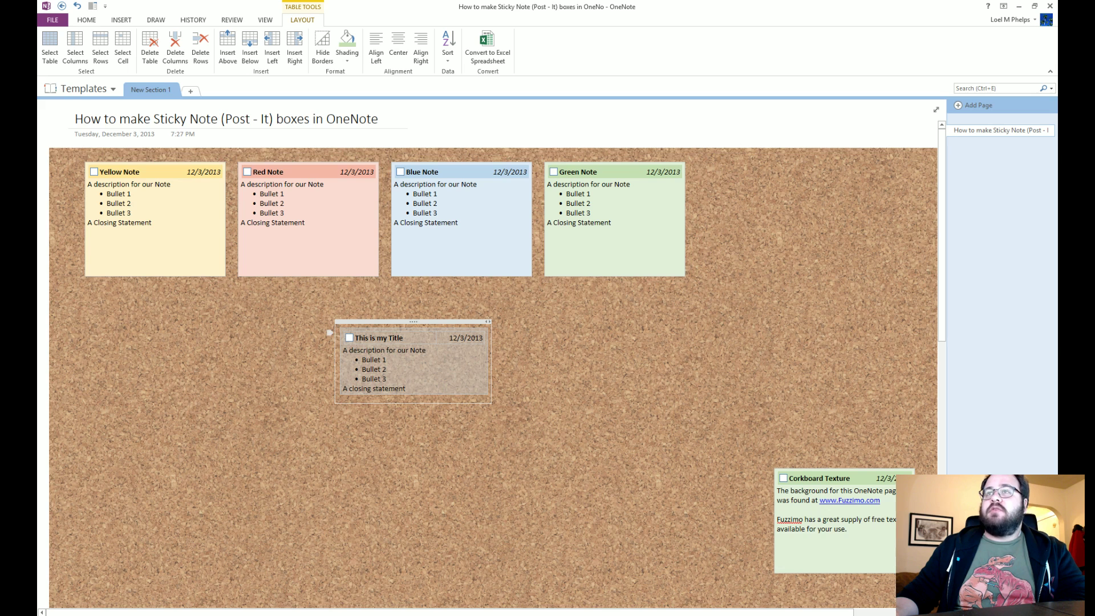
# - Shade the outer table cell of the new note light yellow
pyautogui.click(439, 377)
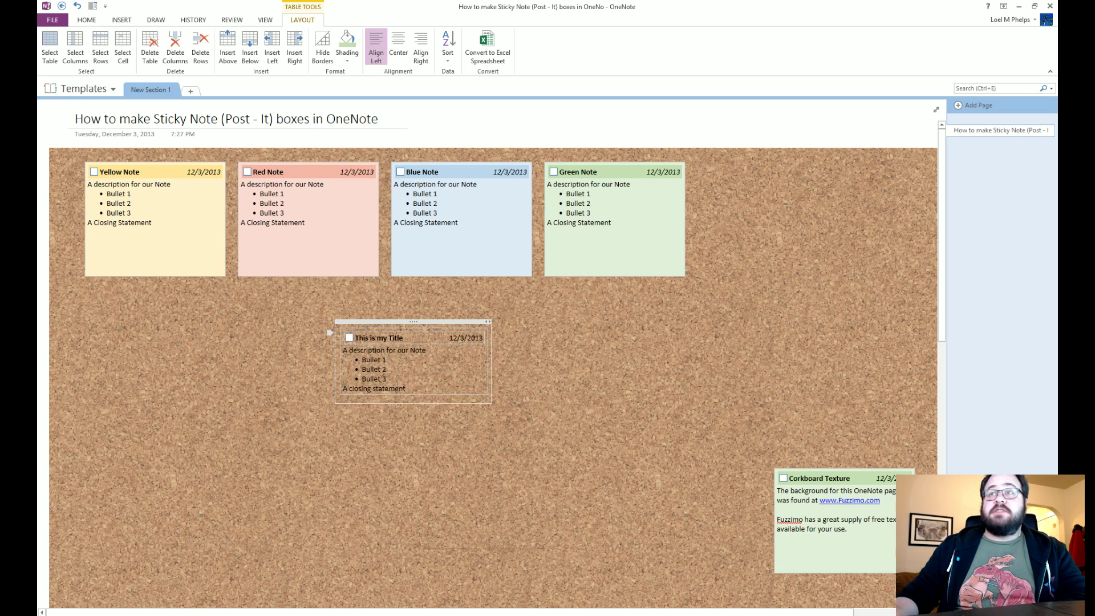
pyautogui.rightClick(430, 384)
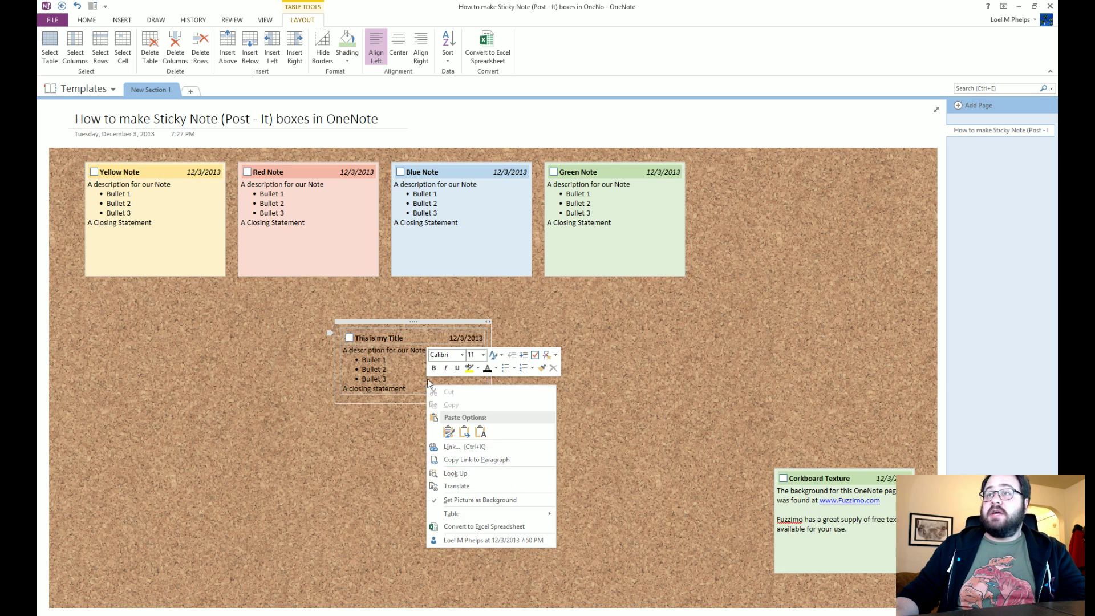
pyautogui.click(402, 372)
pyautogui.rightClick(371, 373)
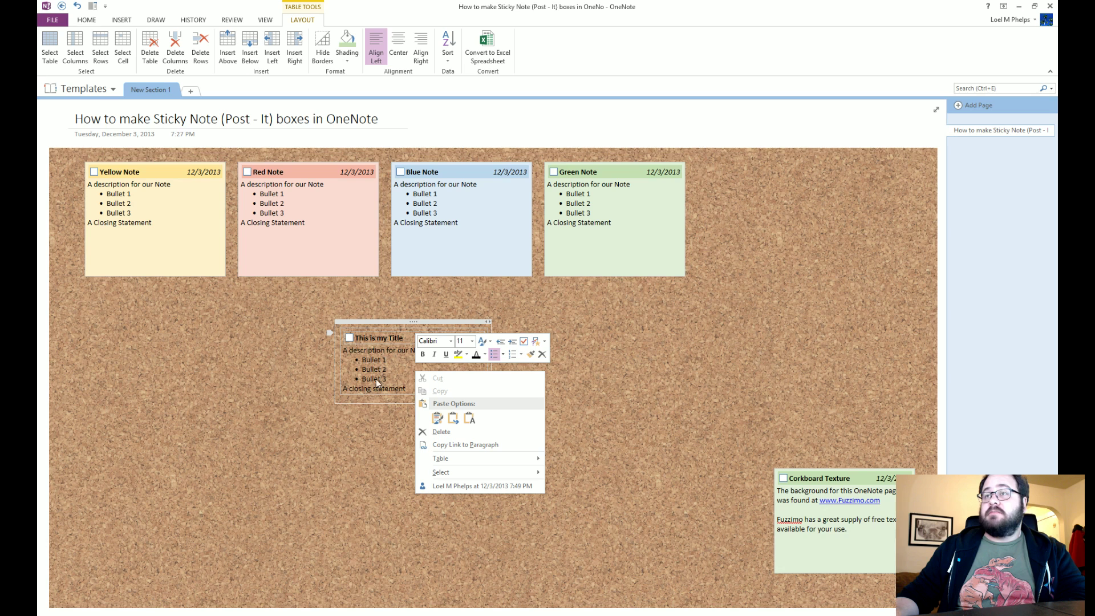
pyautogui.moveTo(536, 463)
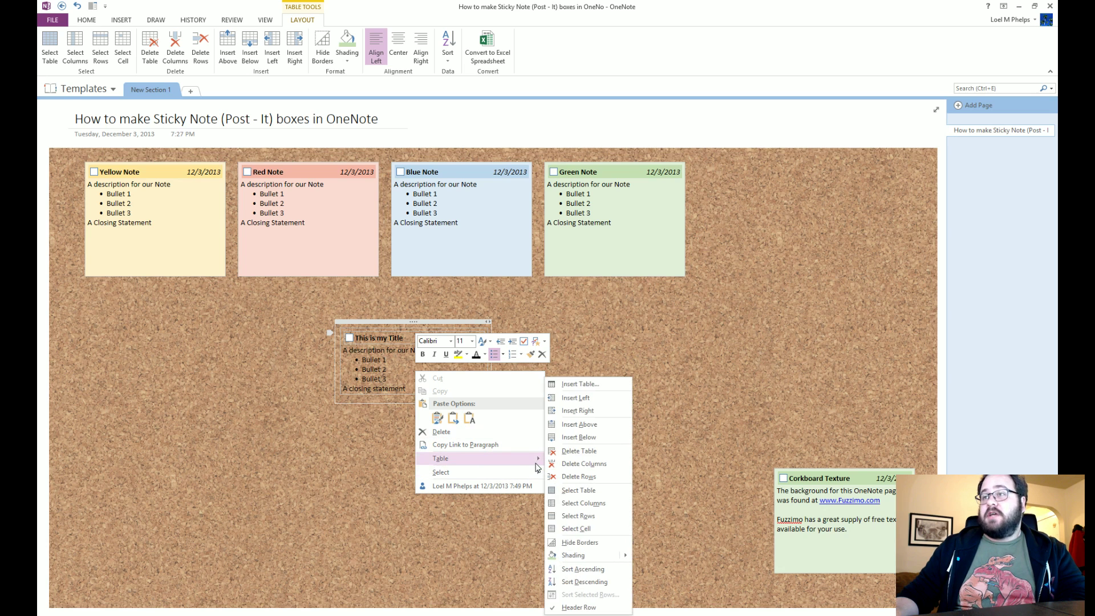
pyautogui.moveTo(627, 552)
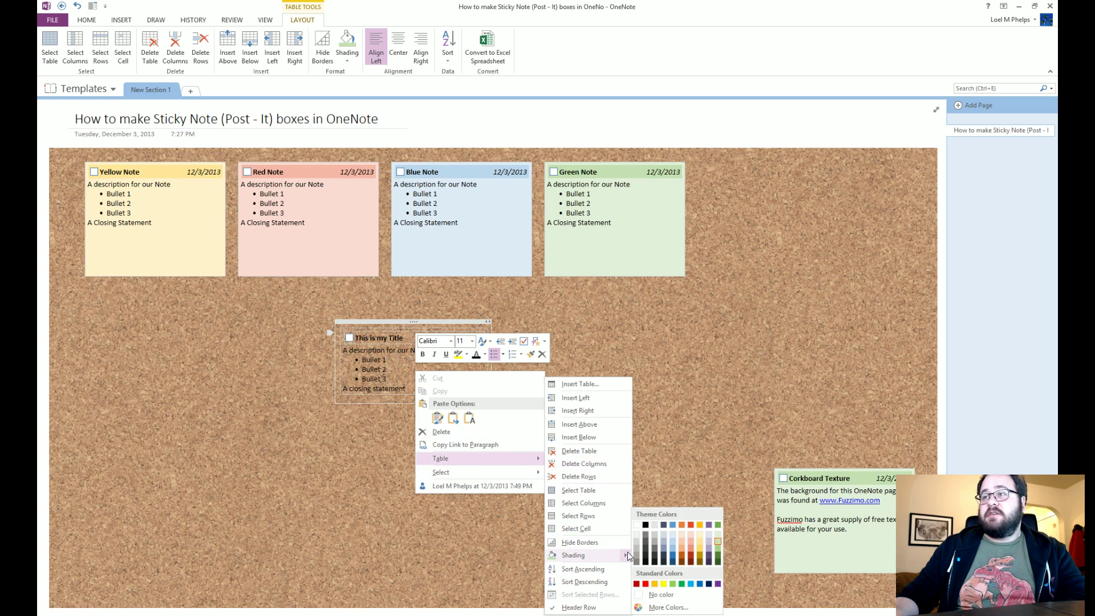
pyautogui.click(701, 538)
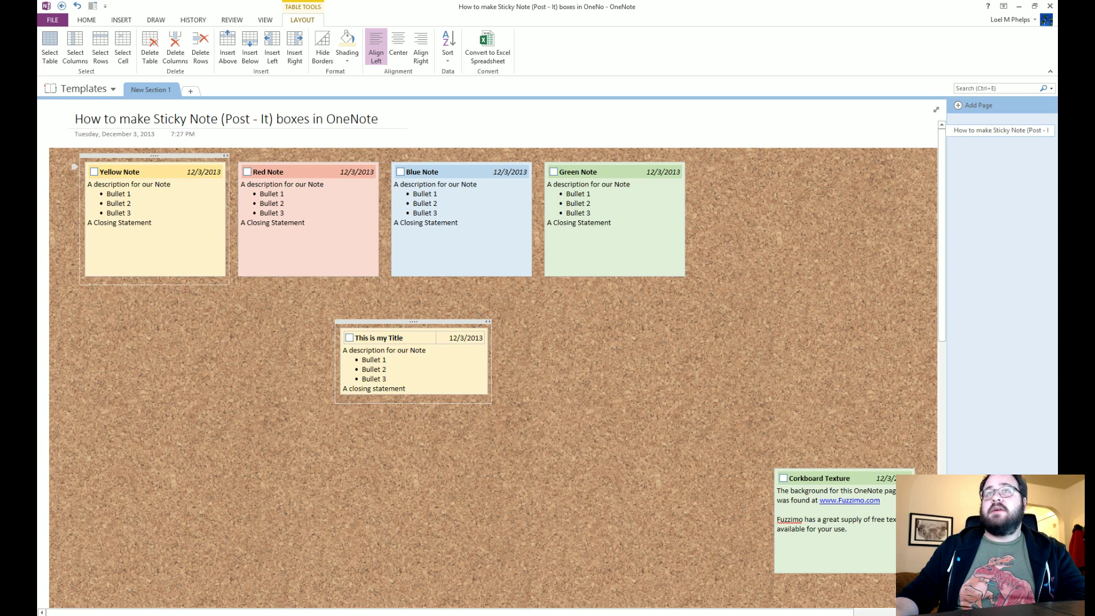
# - Shade both cells of the new note's title table a deeper yellow than the note body
pyautogui.click(330, 332)
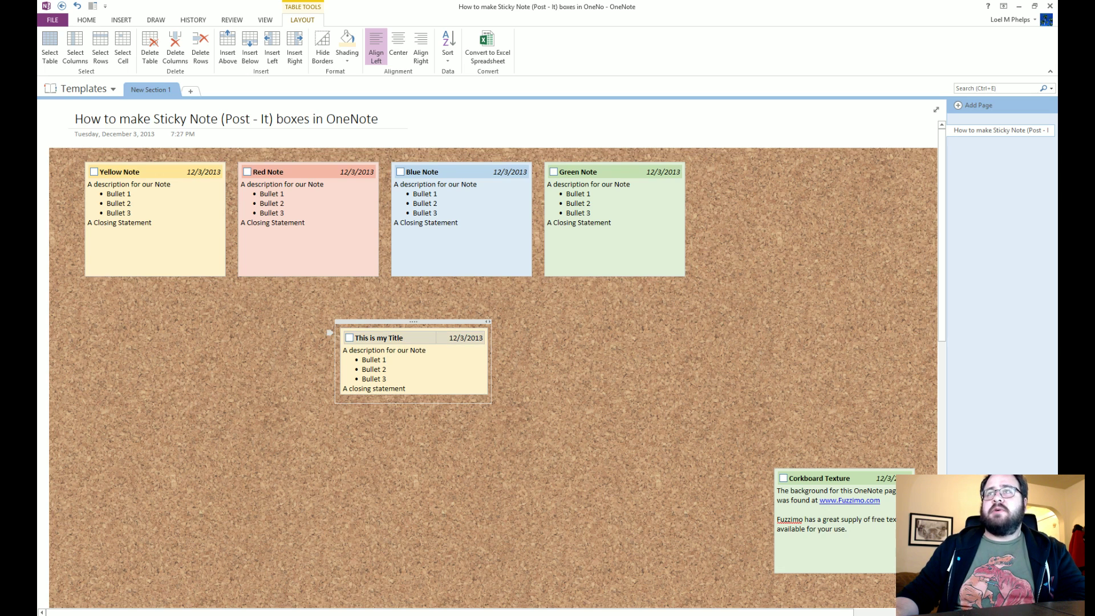
pyautogui.rightClick(418, 338)
pyautogui.moveTo(496, 468)
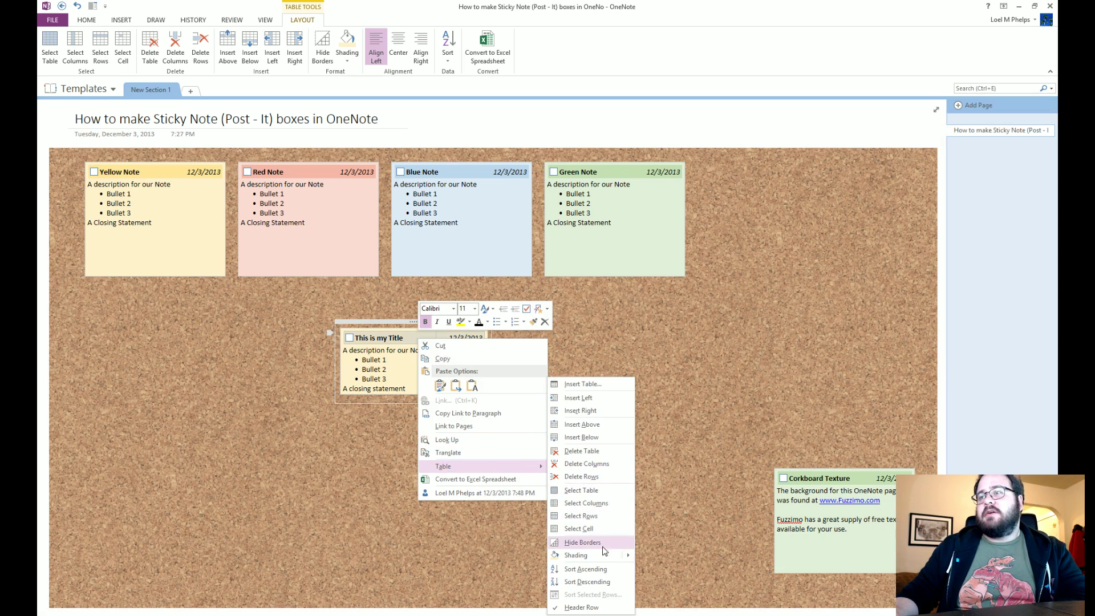
pyautogui.moveTo(625, 556)
pyautogui.click(703, 541)
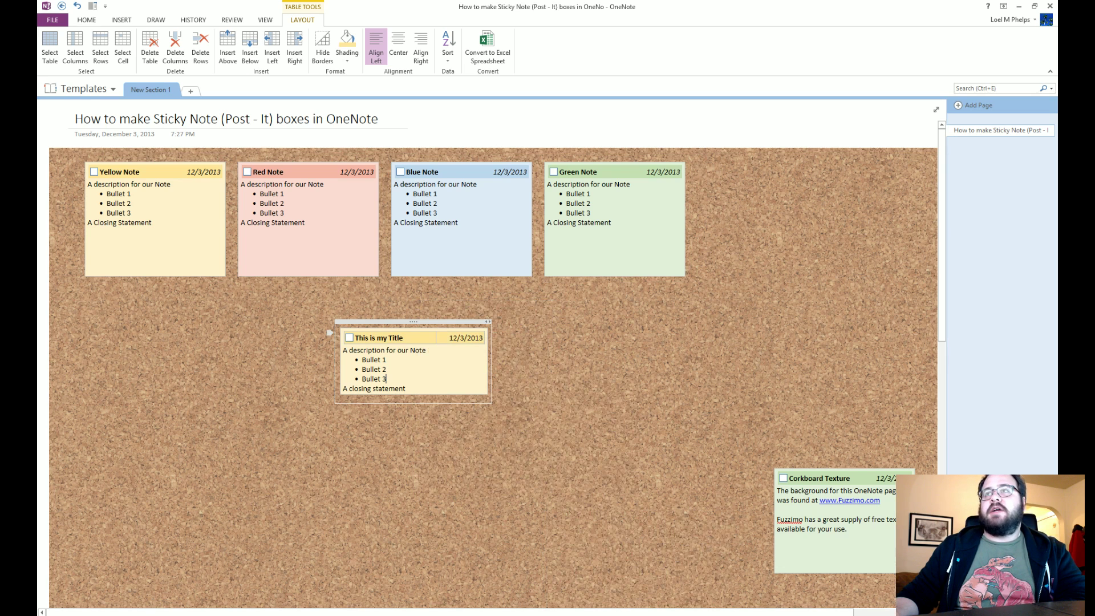
pyautogui.click(393, 446)
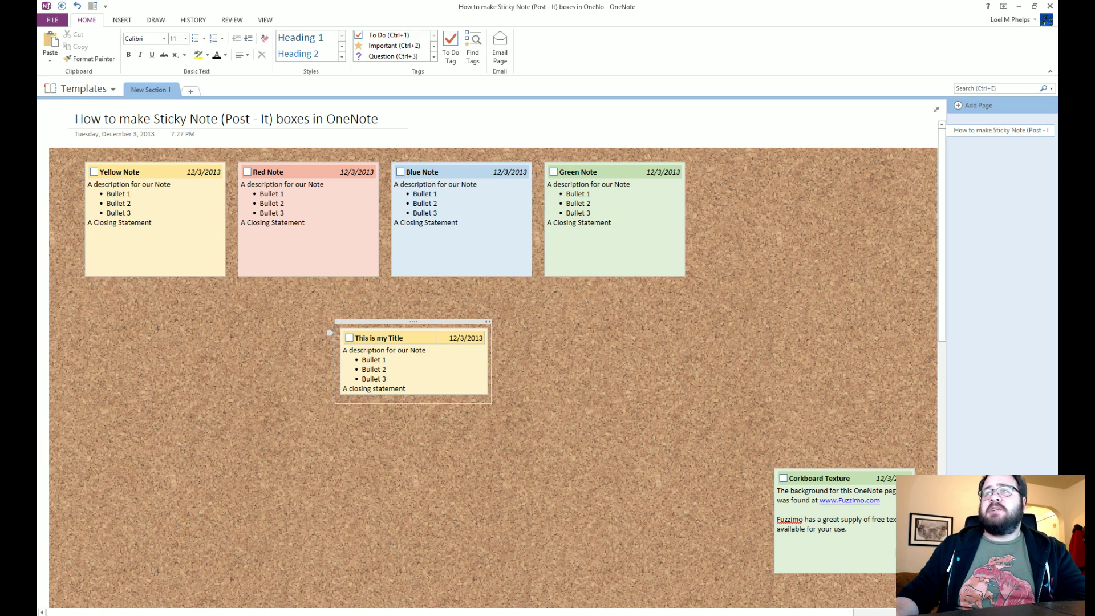
# - Hide the borders of the new note's title table
pyautogui.moveTo(393, 337); pyautogui.dragTo(461, 338)
pyautogui.rightClick(438, 344)
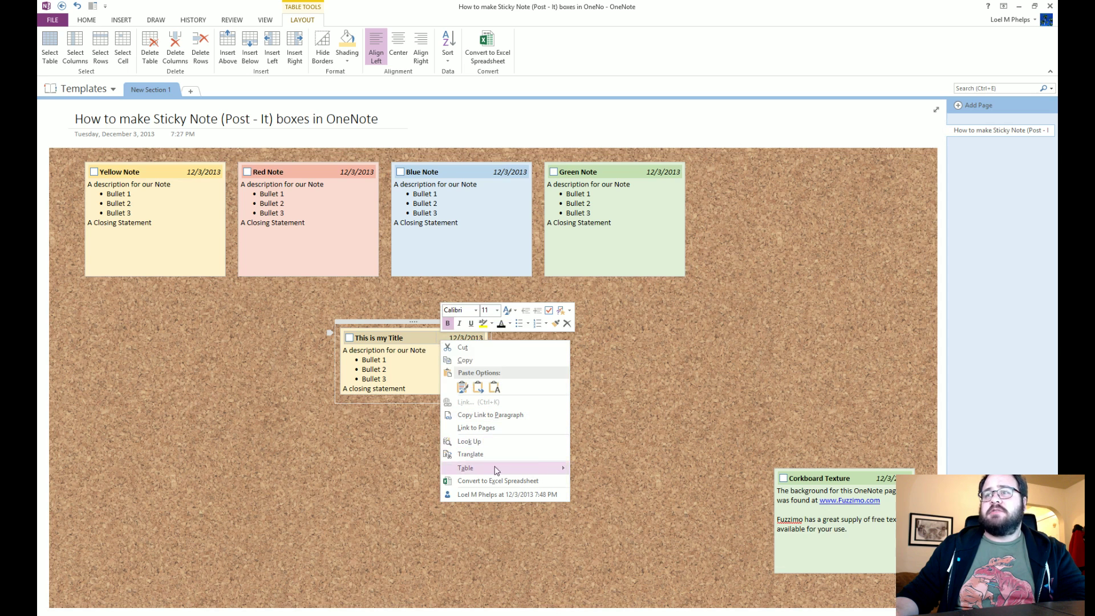
pyautogui.moveTo(511, 471)
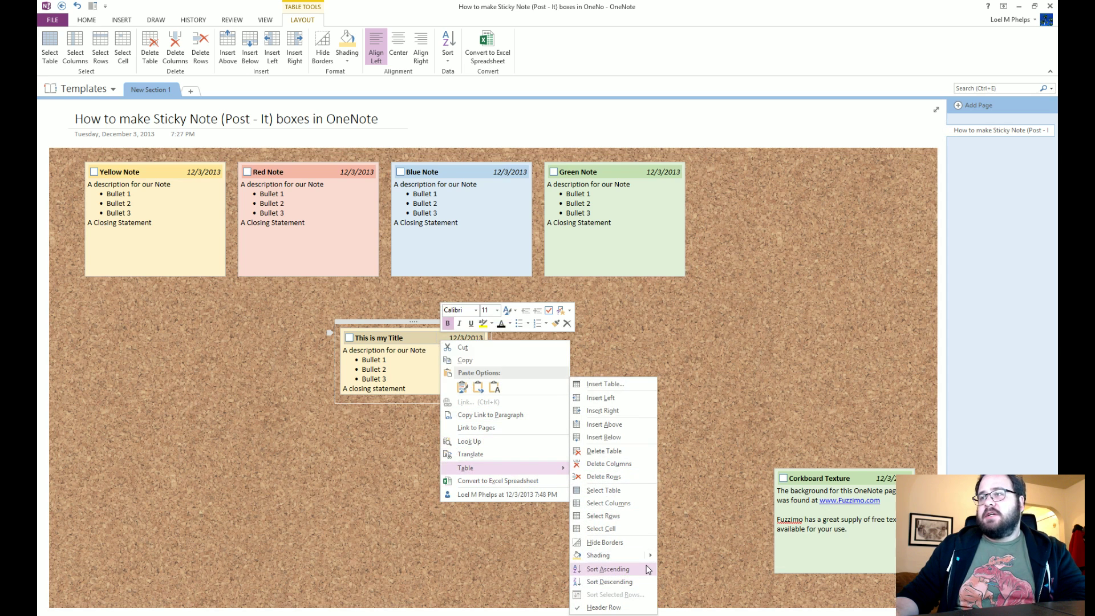
pyautogui.click(611, 544)
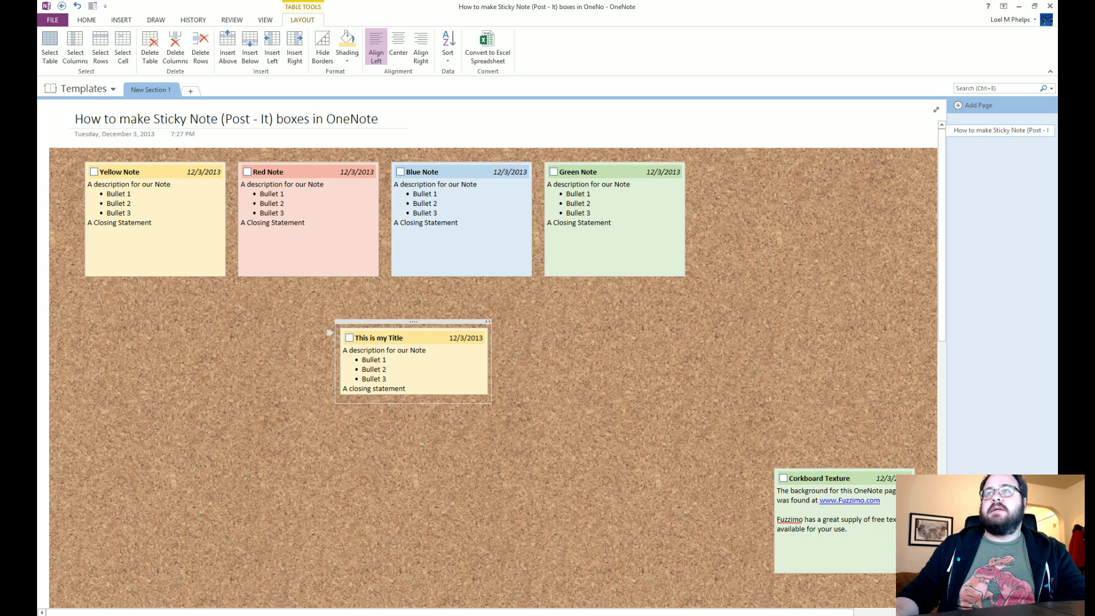
# - Move the new note beneath the Yellow Note, leaving a gap of open corkboard between them
pyautogui.moveTo(375, 323); pyautogui.dragTo(119, 284)
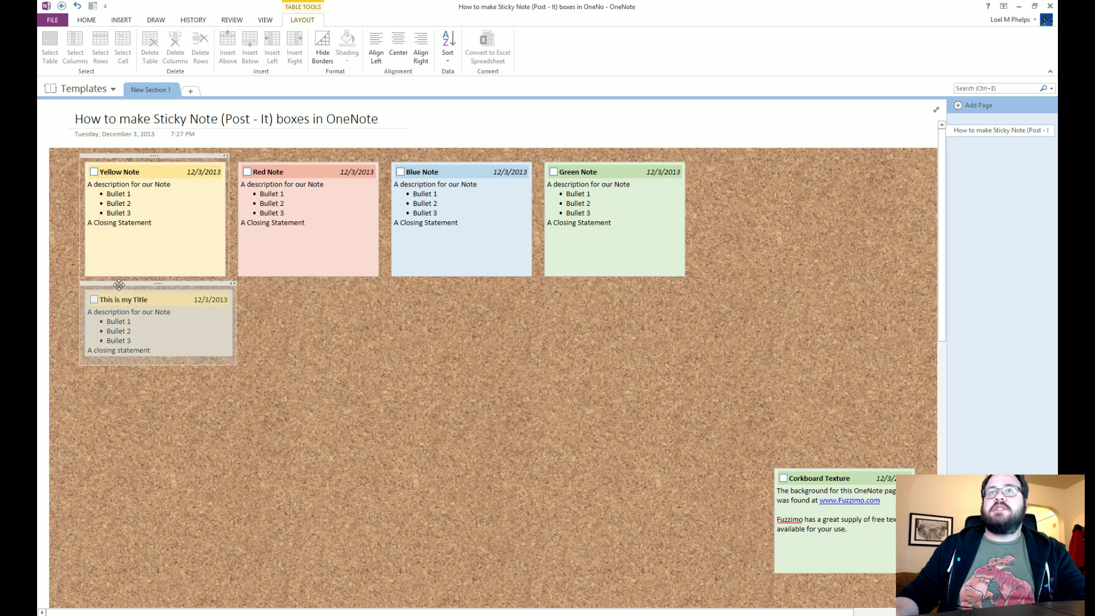
pyautogui.click(165, 349)
pyautogui.moveTo(153, 284); pyautogui.dragTo(167, 348)
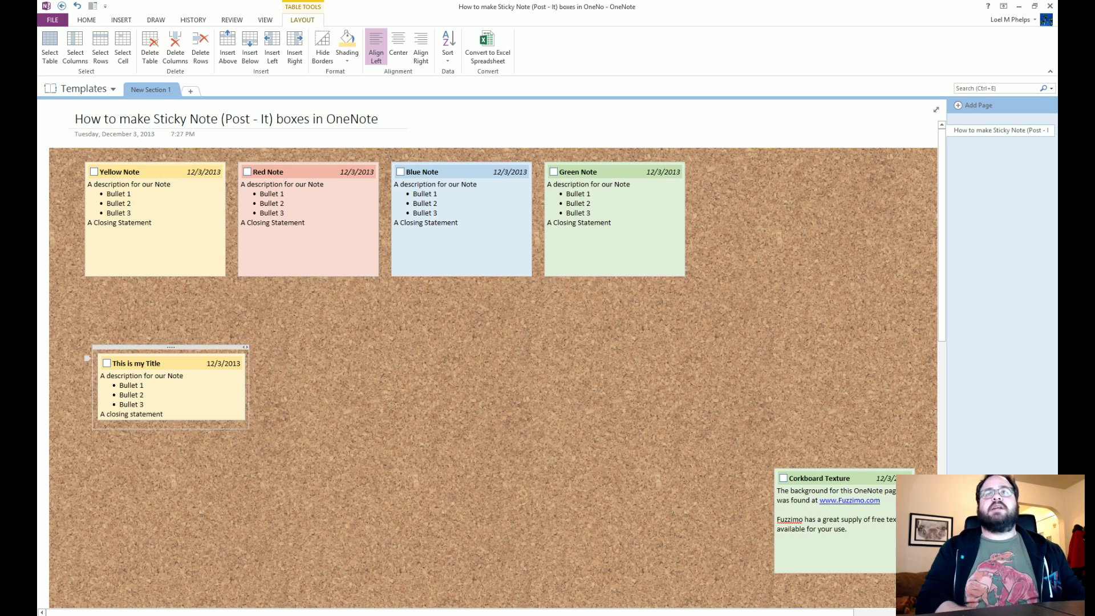
# - Add a blank line and "Now is the time for all good men to come to the aid of their country." after the closing statement
pyautogui.press('Return')
pyautogui.press('Return')
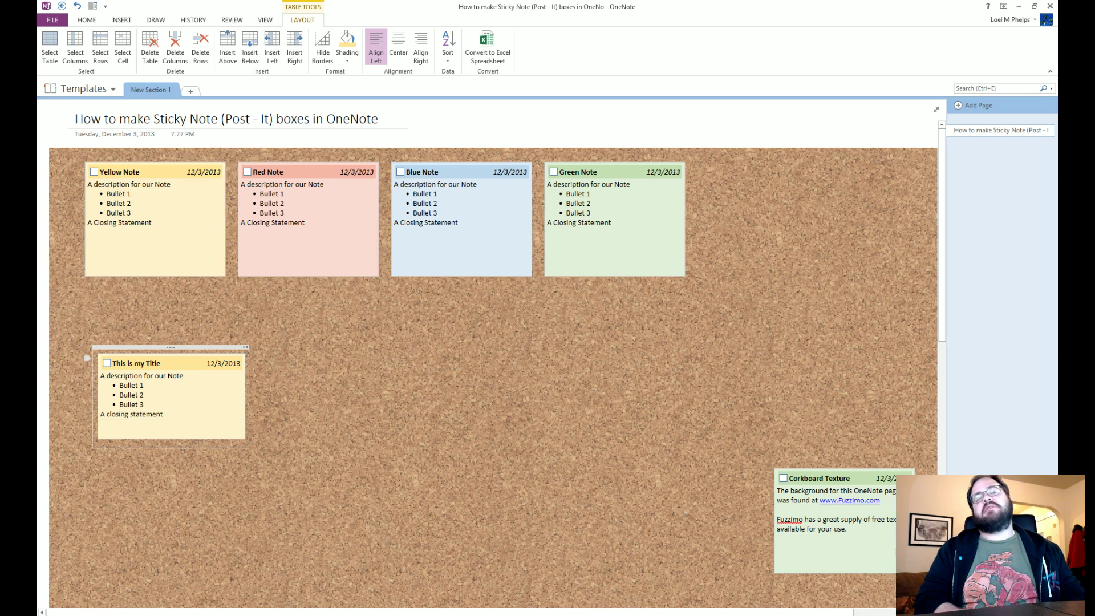
pyautogui.write('Now ')
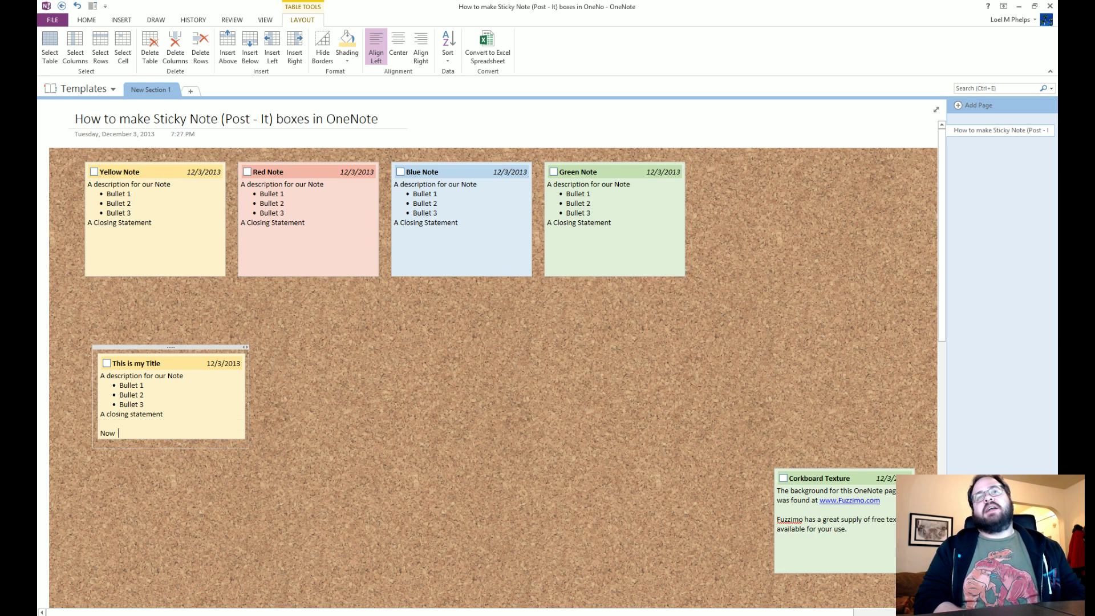
pyautogui.write('is the time for ')
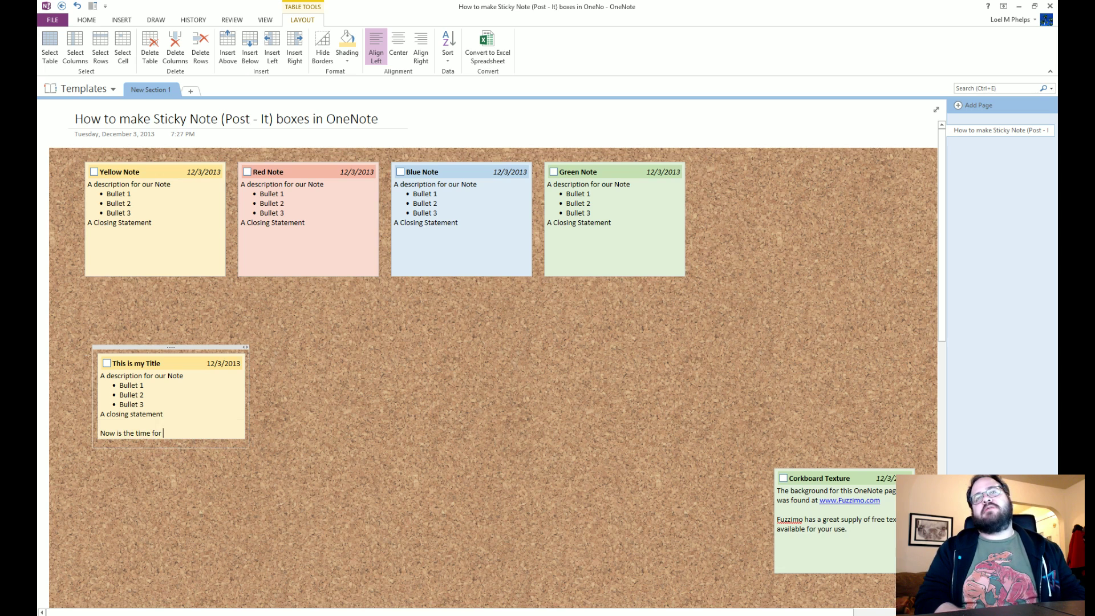
pyautogui.write('all good men to come')
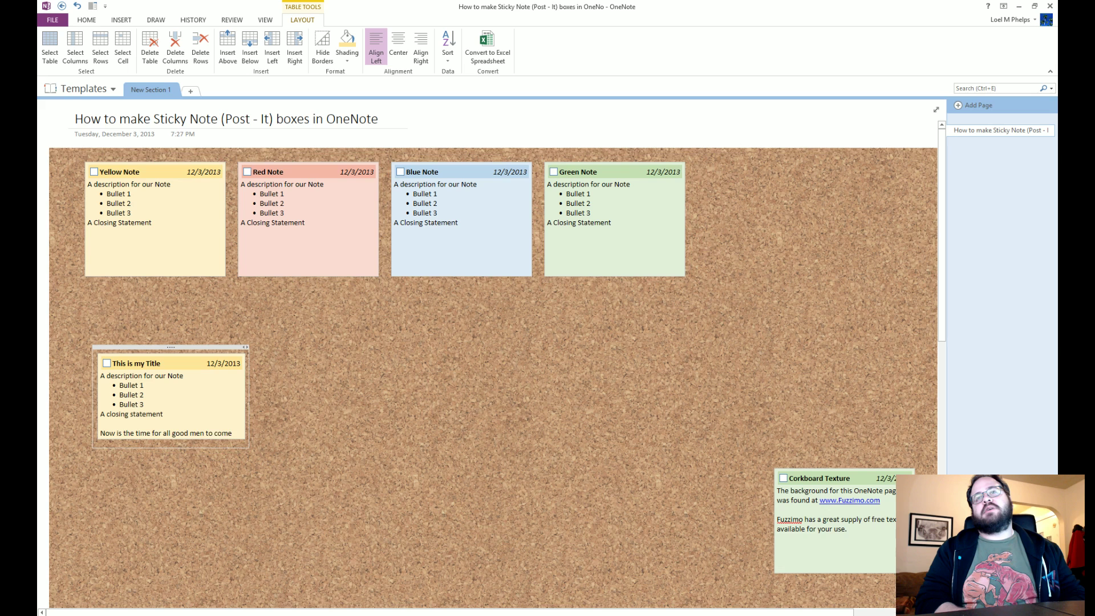
pyautogui.write(' to the aid of thei')
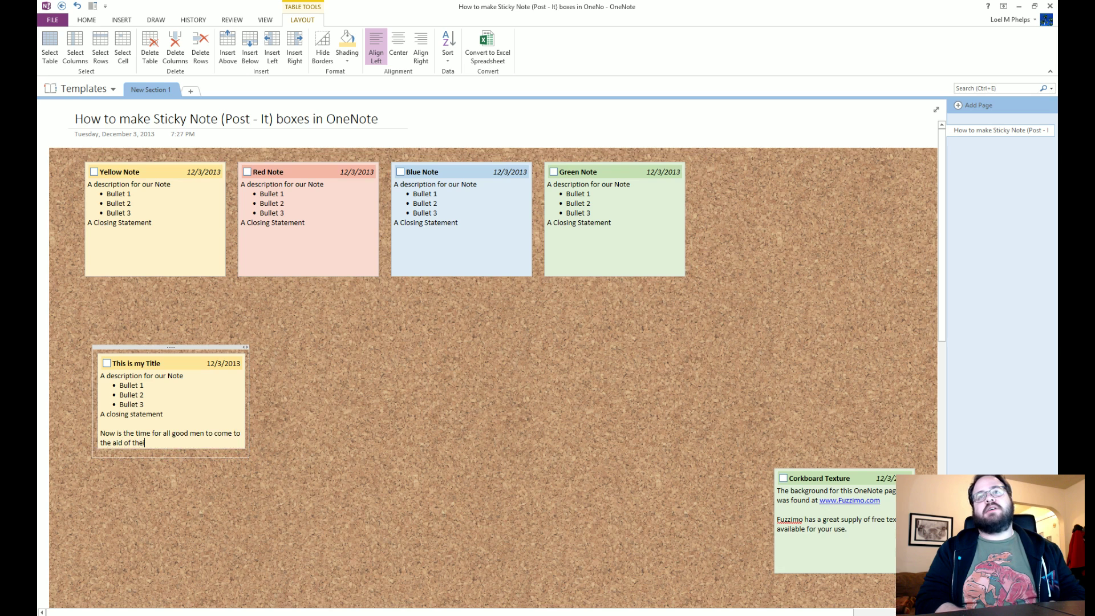
pyautogui.write('r country.')
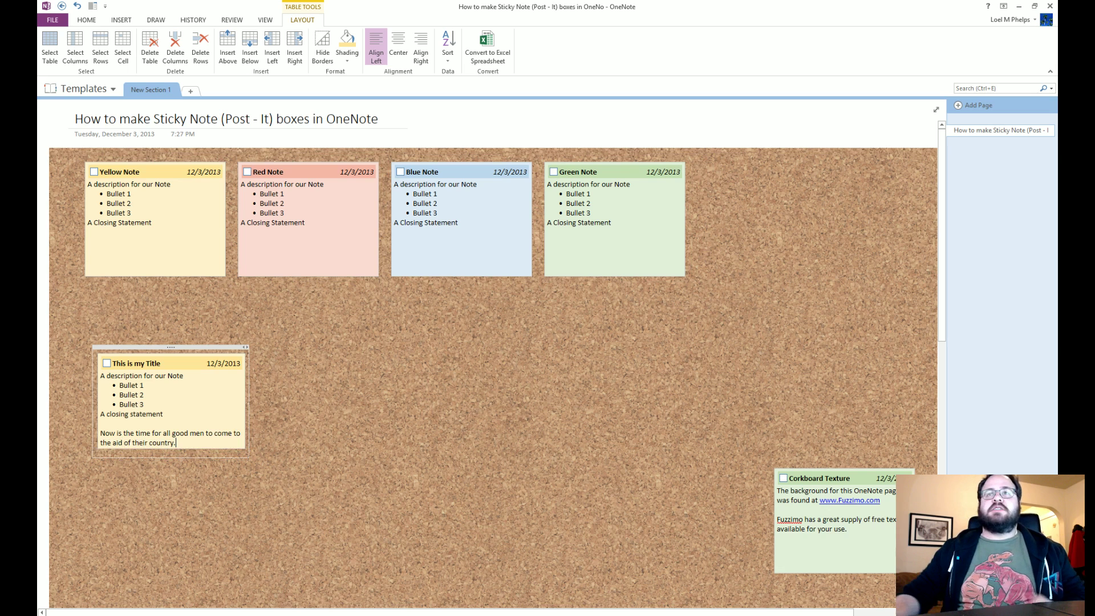
# - Widen the new note's container, and set the outer table's column to the width of the title table
pyautogui.moveTo(248, 420); pyautogui.dragTo(369, 451)
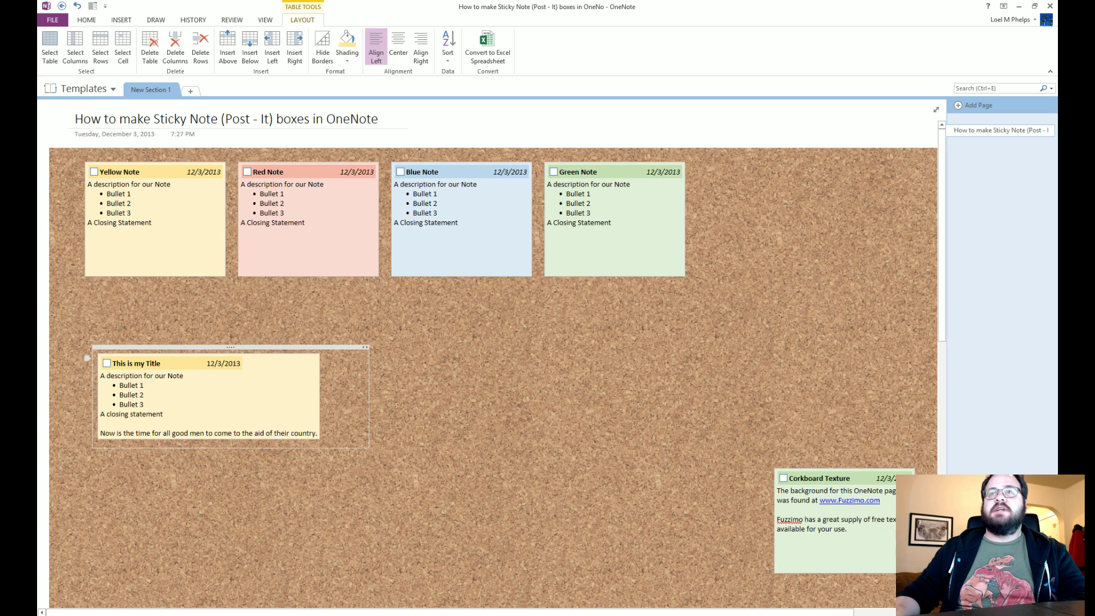
pyautogui.moveTo(320, 391); pyautogui.dragTo(245, 400)
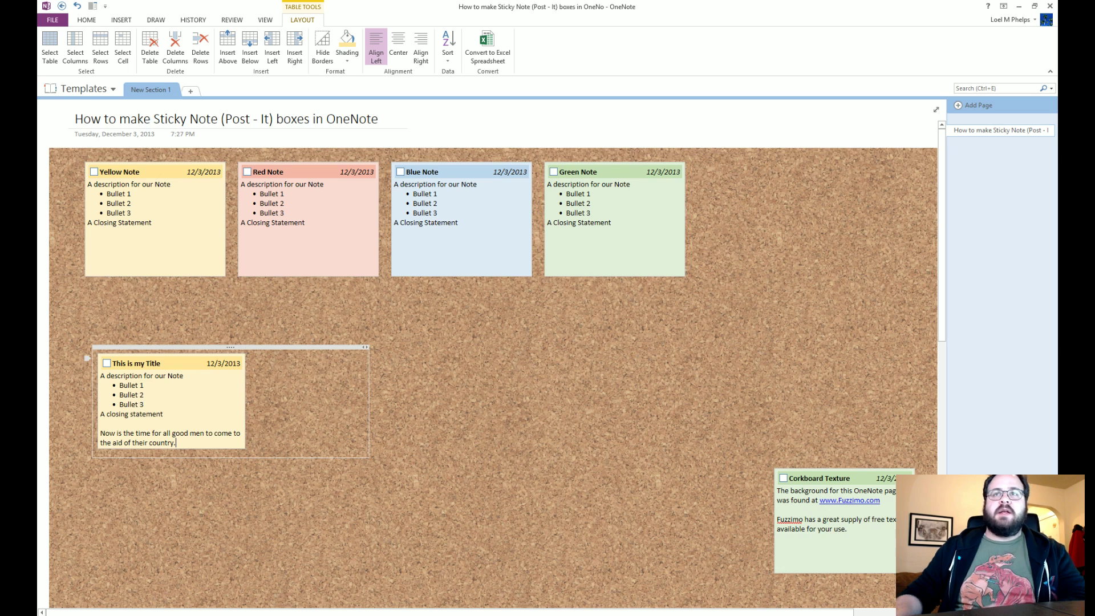
# - Append "Now is the time for all good men to come to the aid of their country." again and narrow the container to the table's width
pyautogui.write('Now is the')
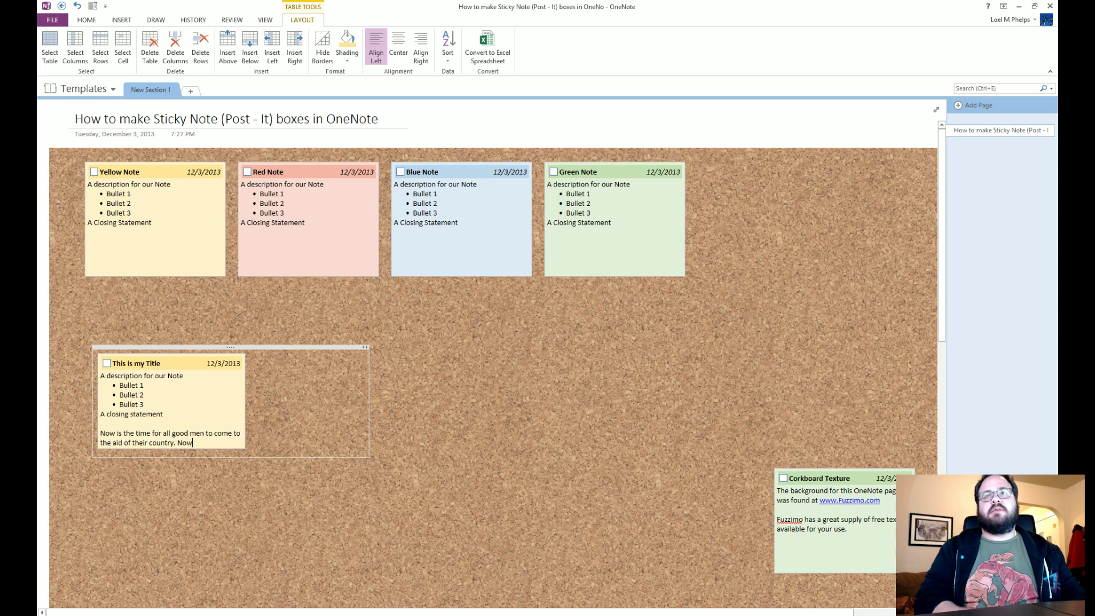
pyautogui.write(' time for al')
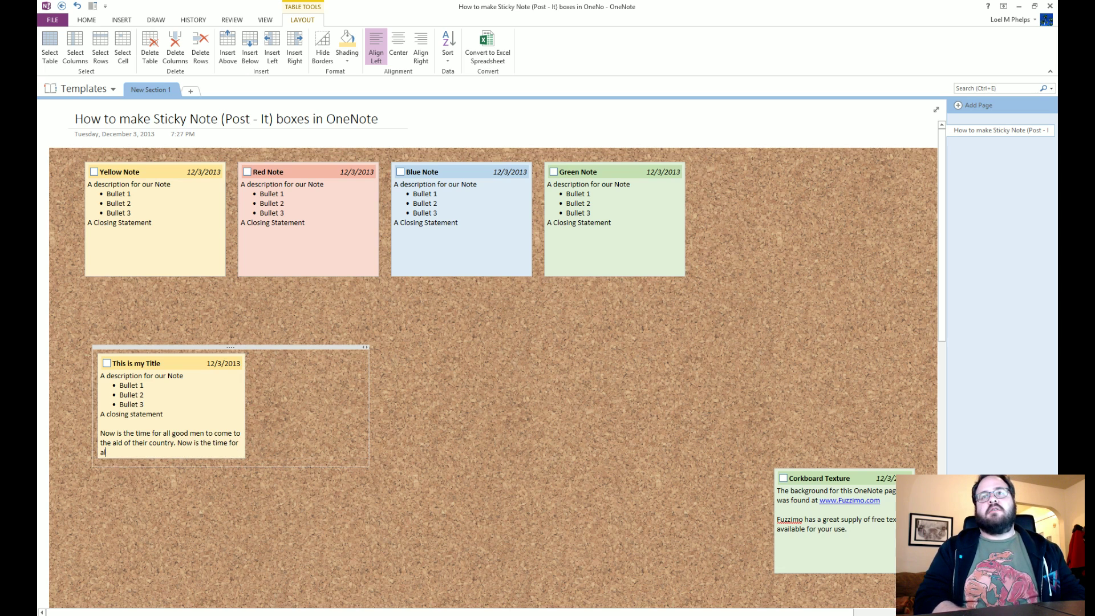
pyautogui.write('l good men to come')
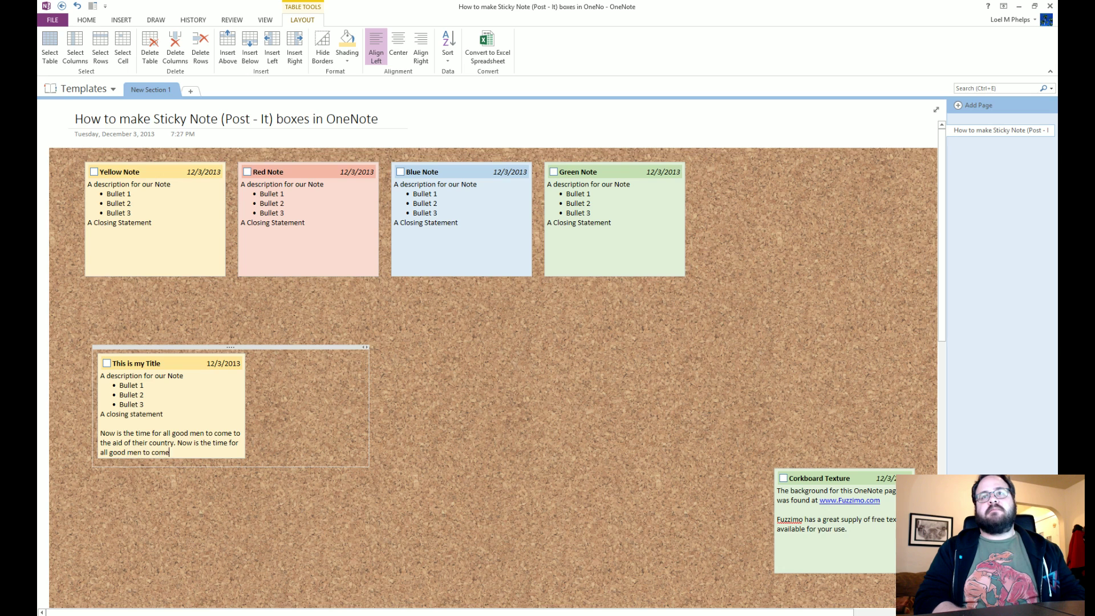
pyautogui.write(' to the aid of their country.')
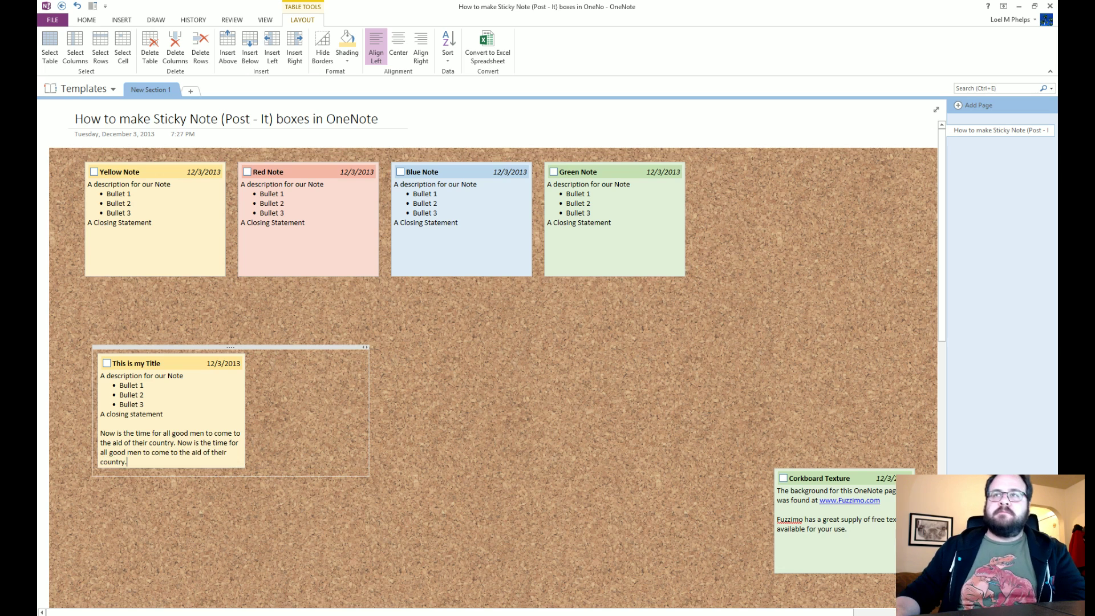
pyautogui.moveTo(367, 405); pyautogui.dragTo(234, 433)
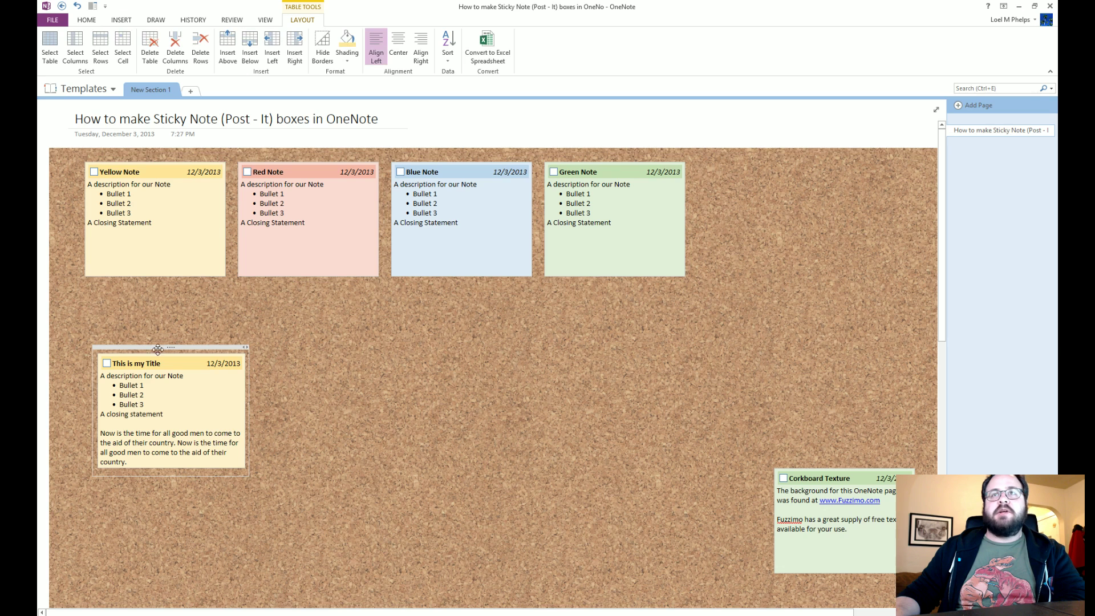
# - Move the new note closer to the upper row of notes and paste a copy of it on the open corkboard beside it
pyautogui.moveTo(156, 345); pyautogui.dragTo(200, 308)
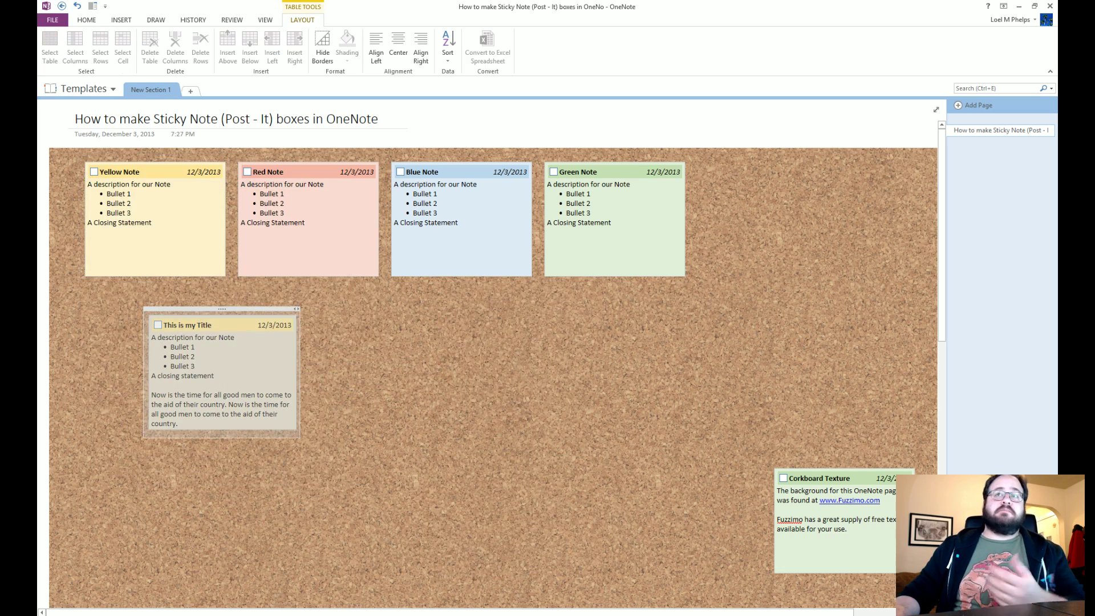
pyautogui.hotkey('ctrl', 'c')
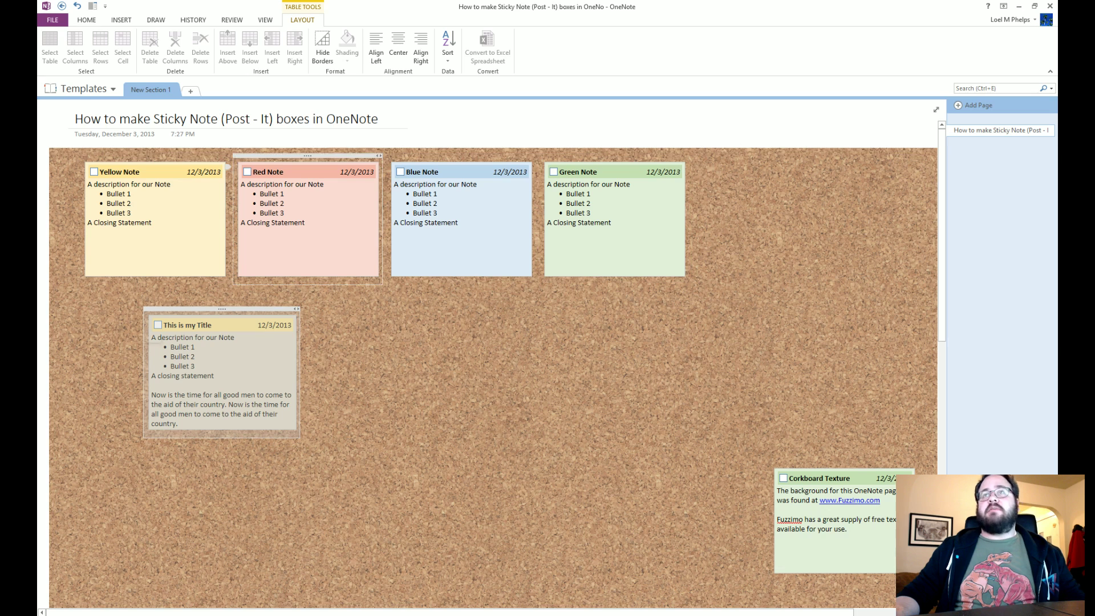
pyautogui.click(325, 370)
pyautogui.hotkey('ctrl', 'v')
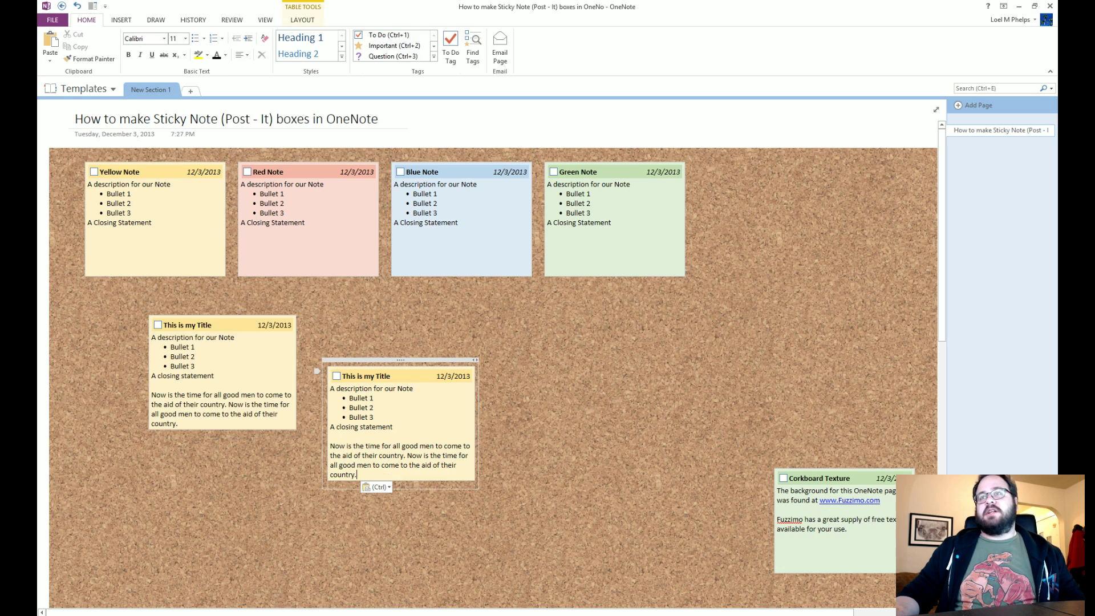
# - Shade the body cell of the copied note light red to match the Red Note
pyautogui.rightClick(353, 430)
pyautogui.moveTo(444, 506)
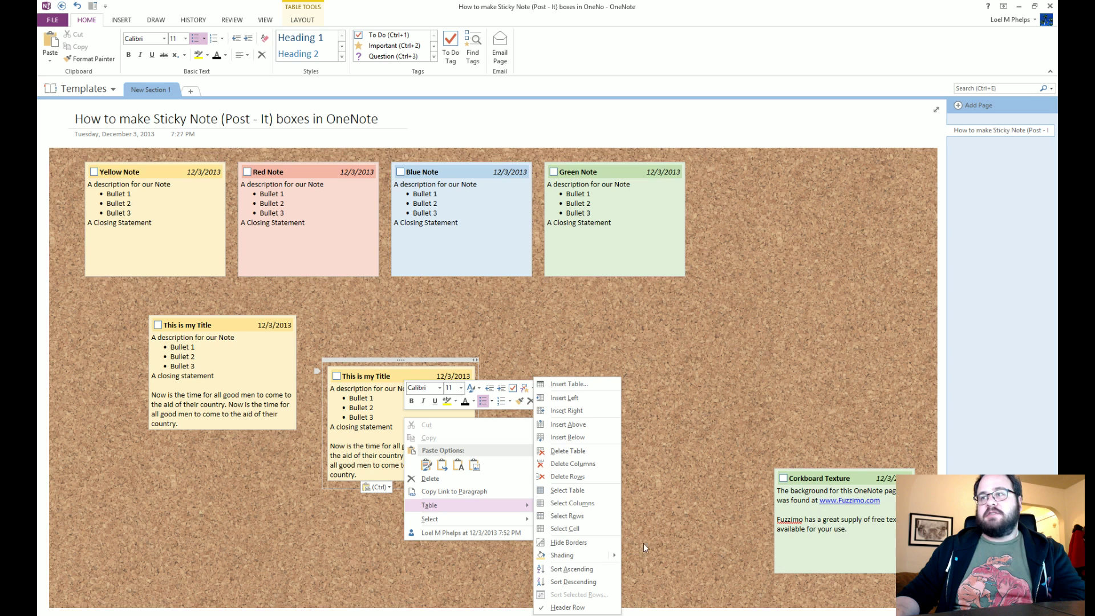
pyautogui.moveTo(616, 553)
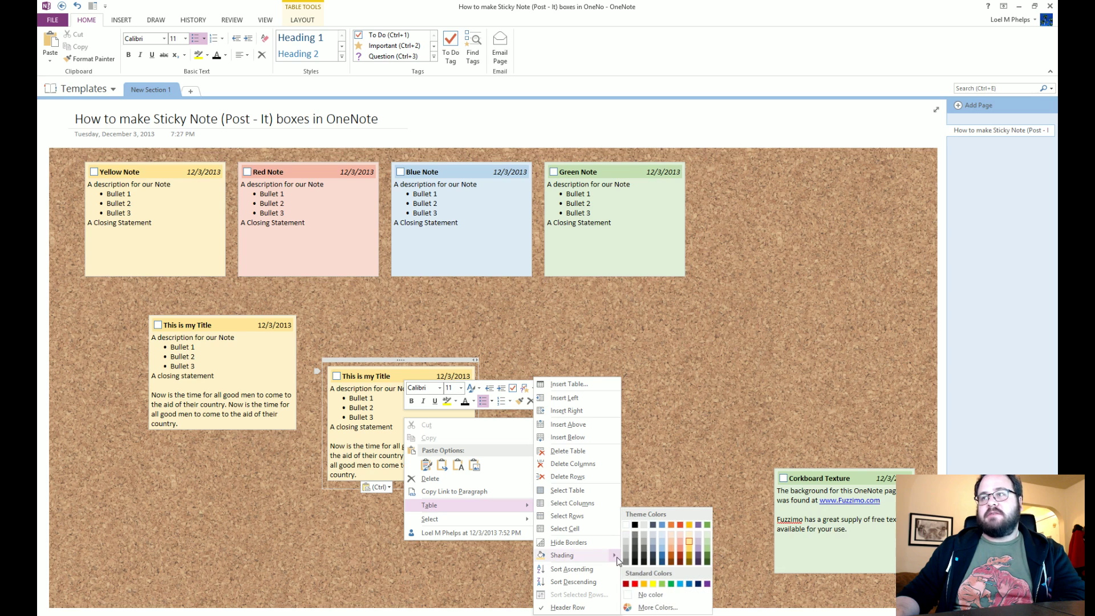
pyautogui.click(670, 542)
# - Shade both title cells of the copied note a deeper red, matching the Red Note's title bar
pyautogui.click(428, 381)
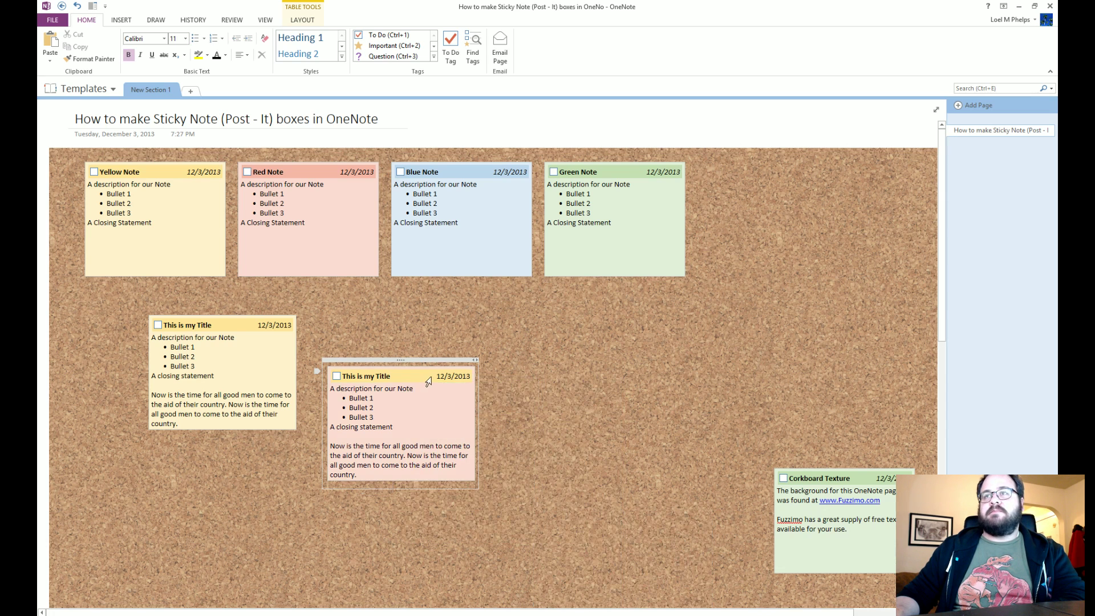
pyautogui.moveTo(428, 382); pyautogui.dragTo(454, 379)
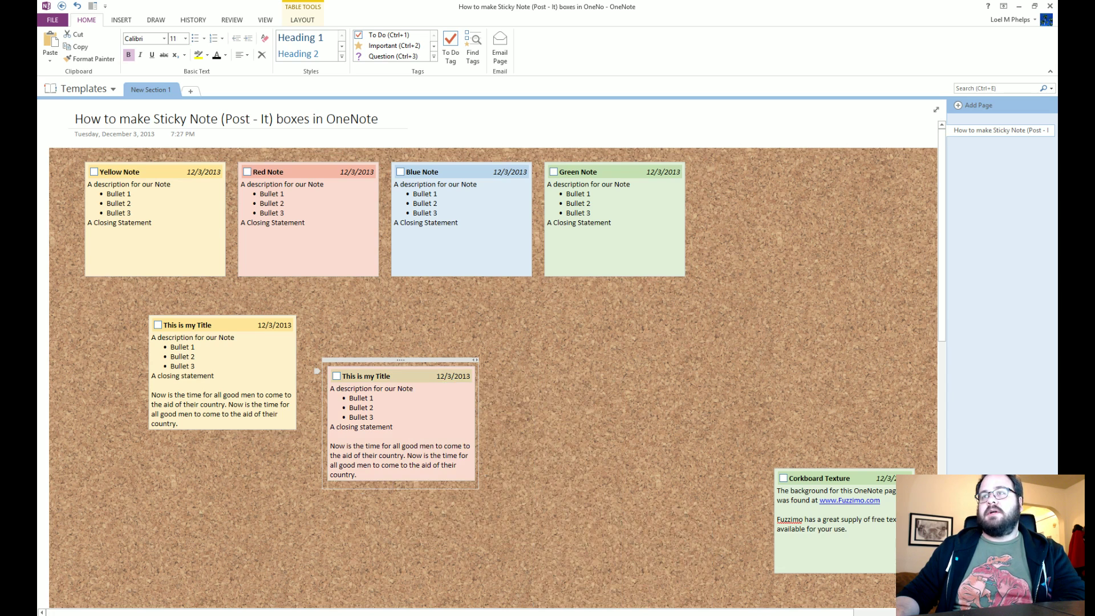
pyautogui.rightClick(428, 379)
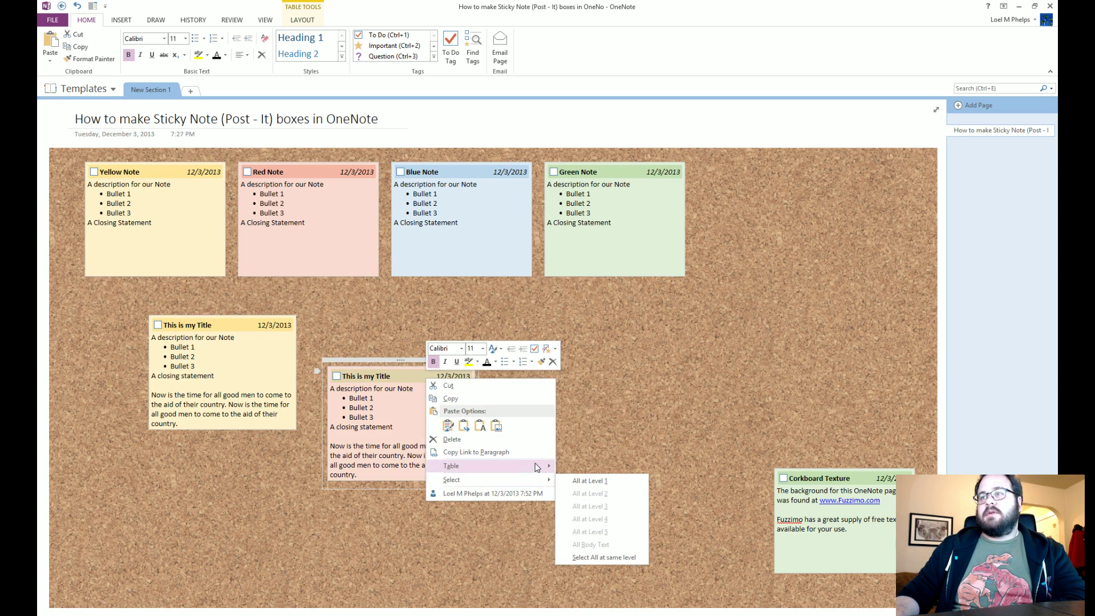
pyautogui.moveTo(548, 465)
pyautogui.moveTo(595, 555)
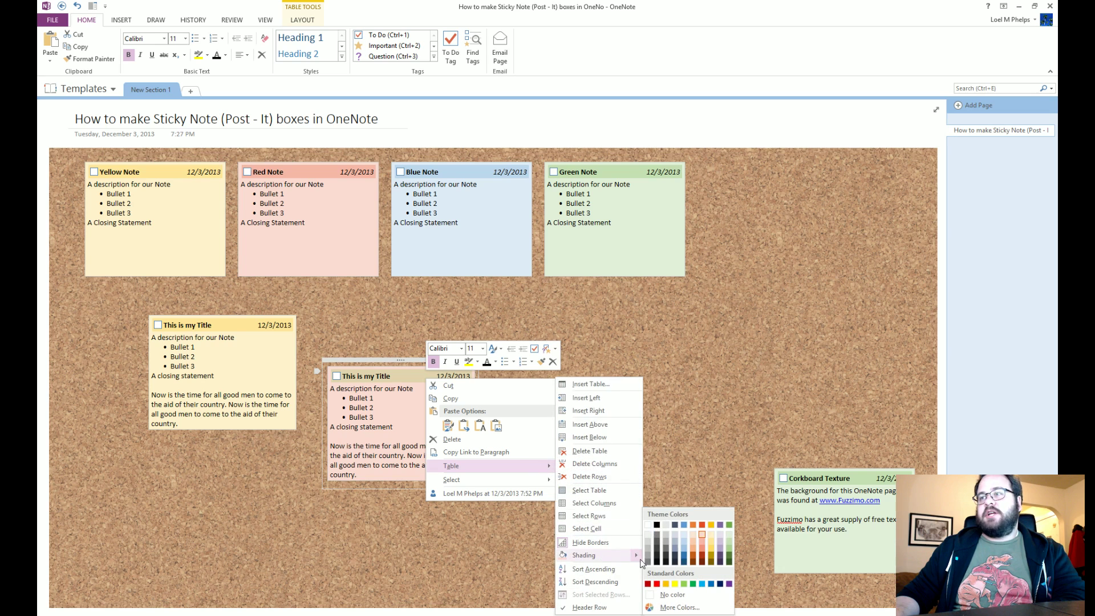
pyautogui.click(703, 548)
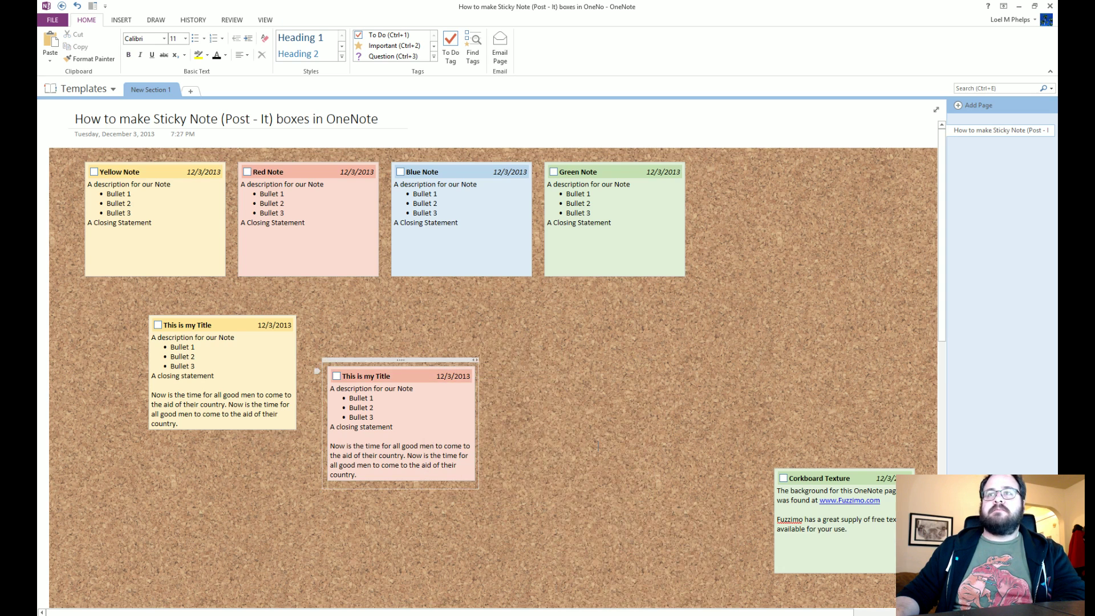
# - Move the red copy level with the new yellow note, directly beside it, and deselect it
pyautogui.moveTo(367, 361); pyautogui.dragTo(354, 309)
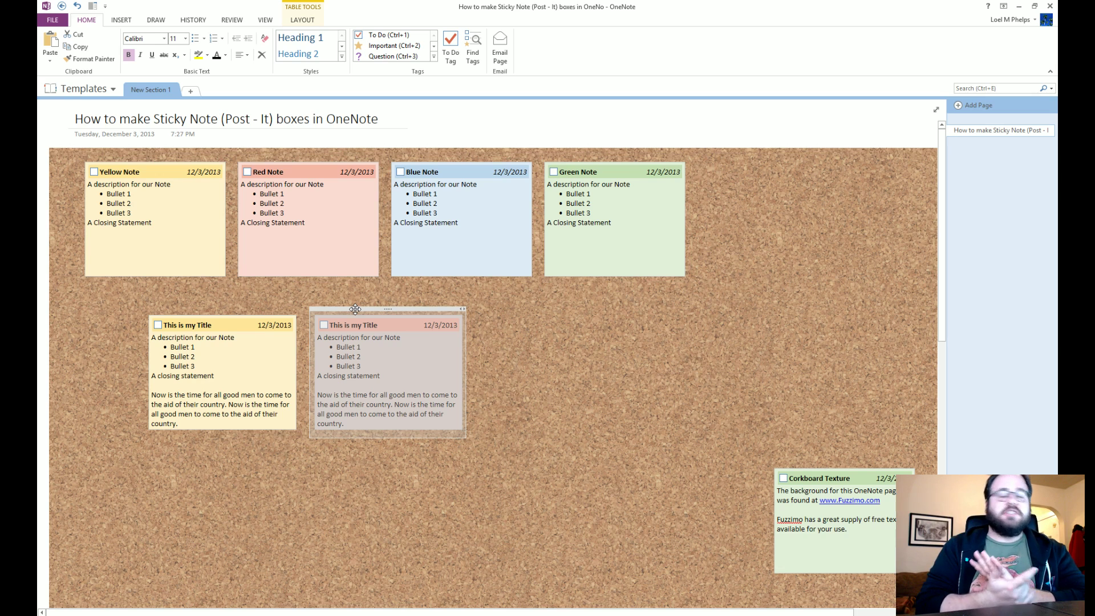
pyautogui.moveTo(355, 309); pyautogui.dragTo(355, 309)
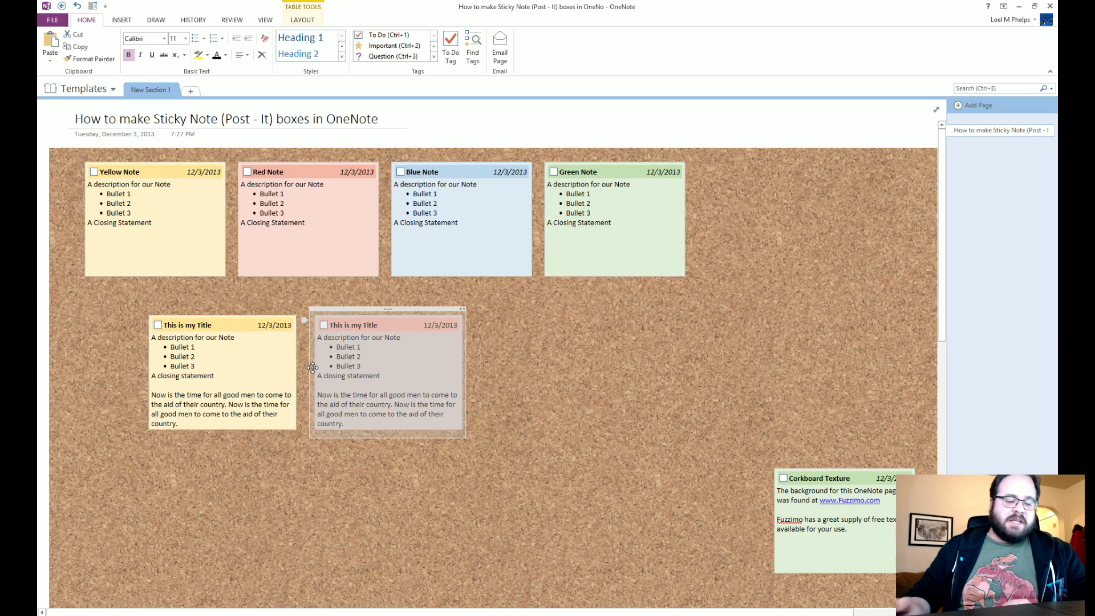
pyautogui.click(365, 485)
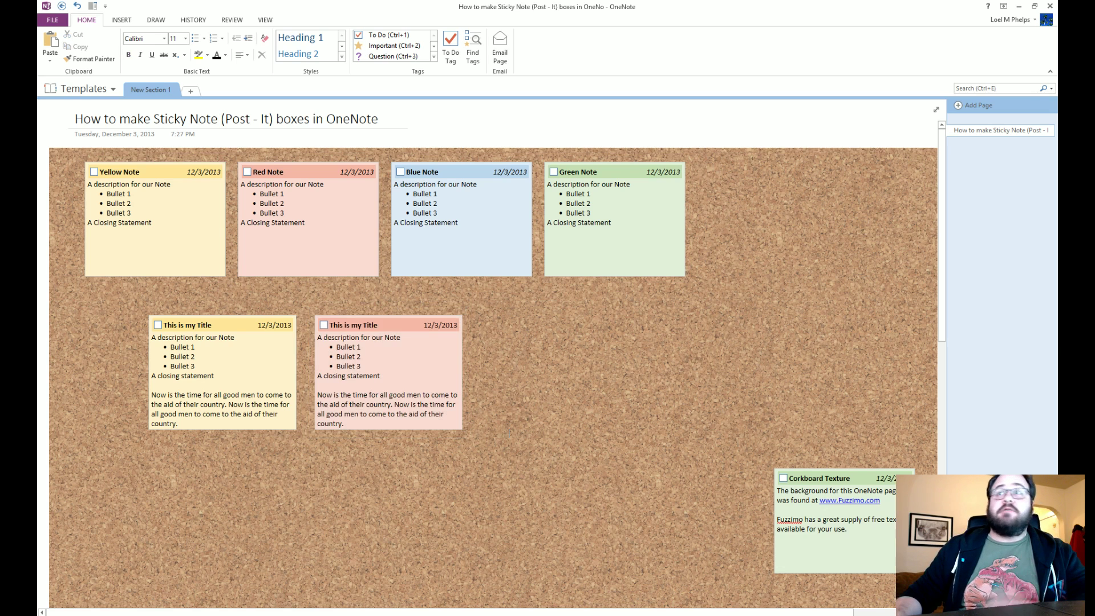